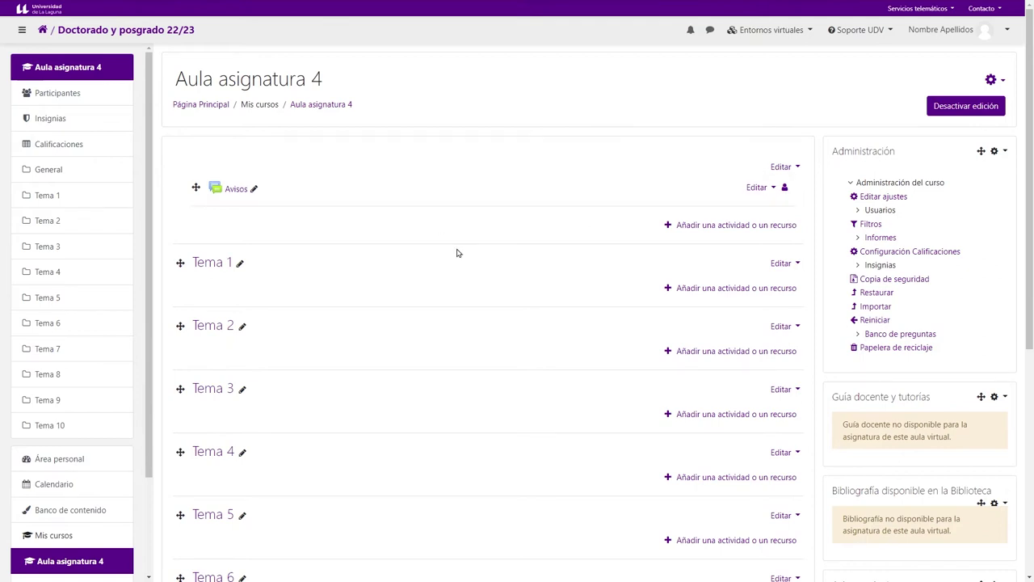
# - Add a Tarea activity to Tema 1 and name it Tarea1
pyautogui.click(714, 290)
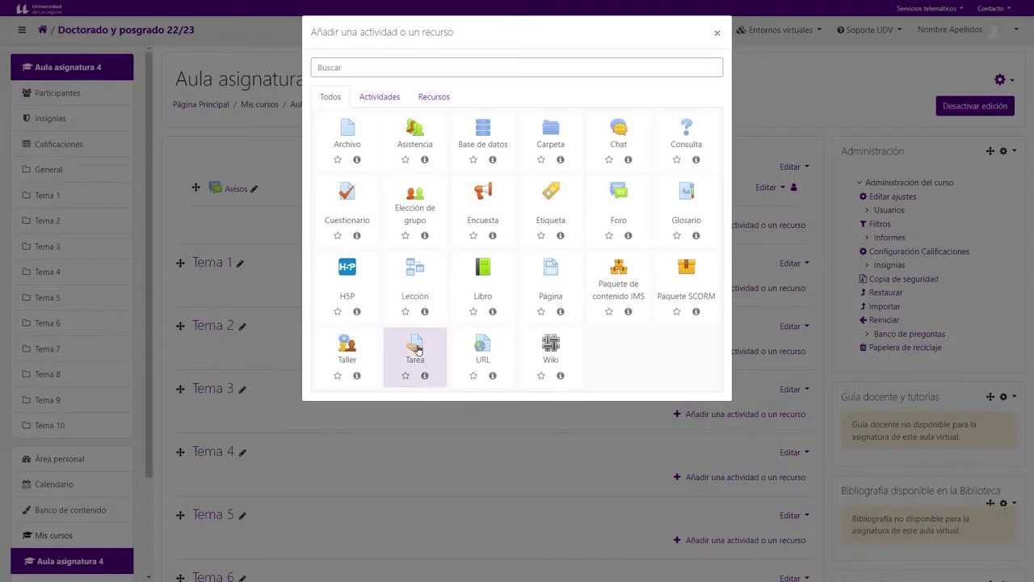
pyautogui.click(419, 353)
pyautogui.click(483, 205)
pyautogui.write('Tarea1')
pyautogui.scroll(-1, 481, 204)
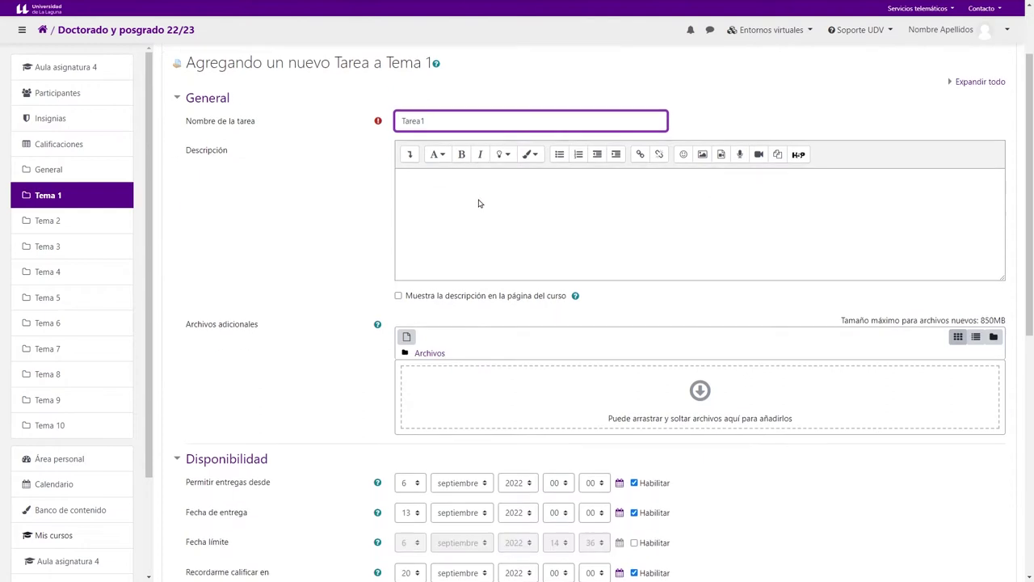
# - Expand the Calificación settings of the new assignment
pyautogui.scroll(-6, 478, 203)
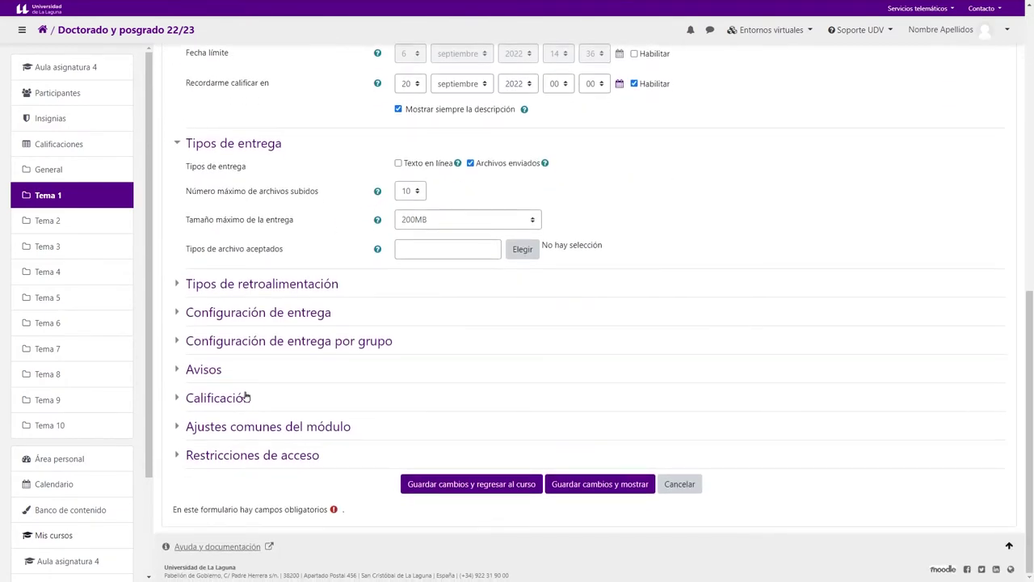
pyautogui.moveTo(268, 406); pyautogui.dragTo(191, 404)
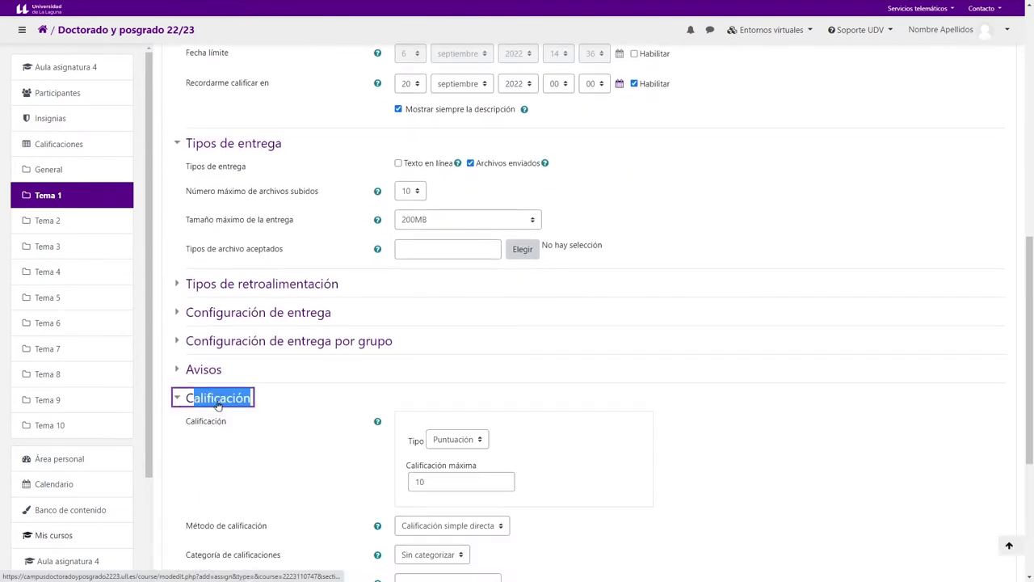
pyautogui.scroll(-3, 485, 340)
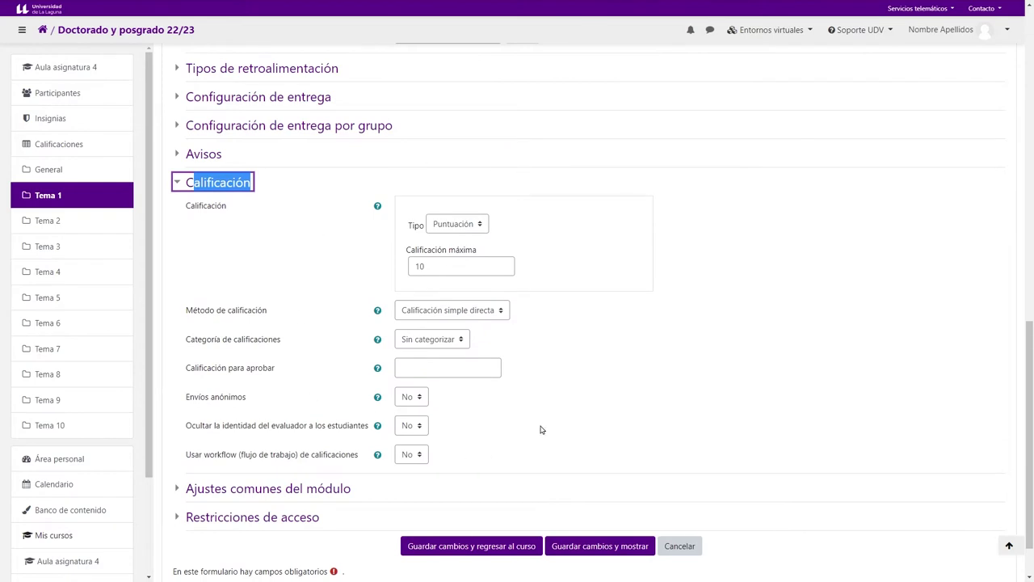
pyautogui.click(314, 233)
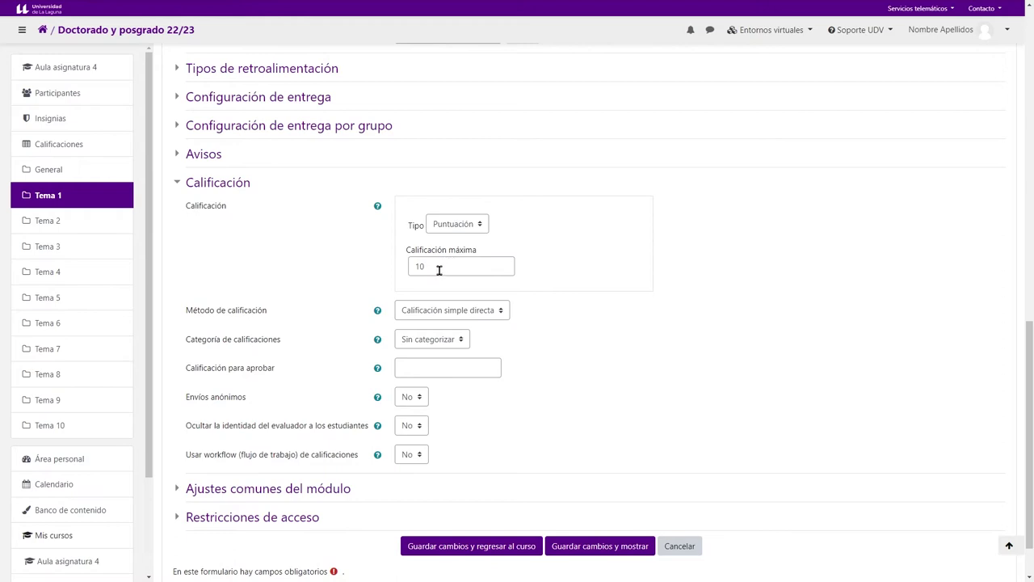
# - Try 50 as the assignment's maximum grade and restore it to 10
pyautogui.moveTo(438, 269); pyautogui.dragTo(408, 267)
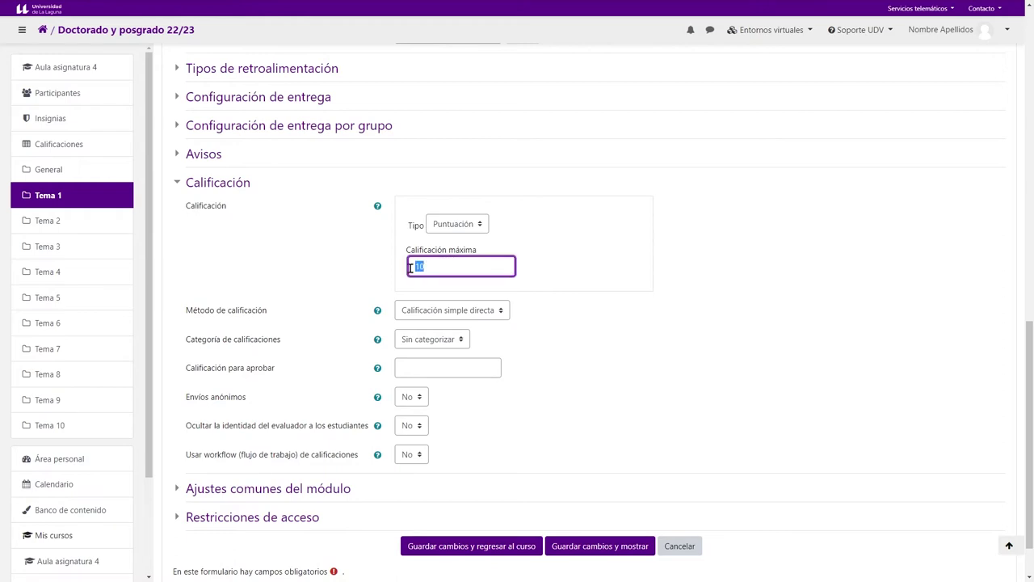
pyautogui.click(443, 267)
pyautogui.doubleClick(439, 268)
pyautogui.click(437, 265)
pyautogui.write('1')
pyautogui.press('BackSpace')
pyautogui.write('50')
pyautogui.moveTo(442, 268); pyautogui.dragTo(387, 270)
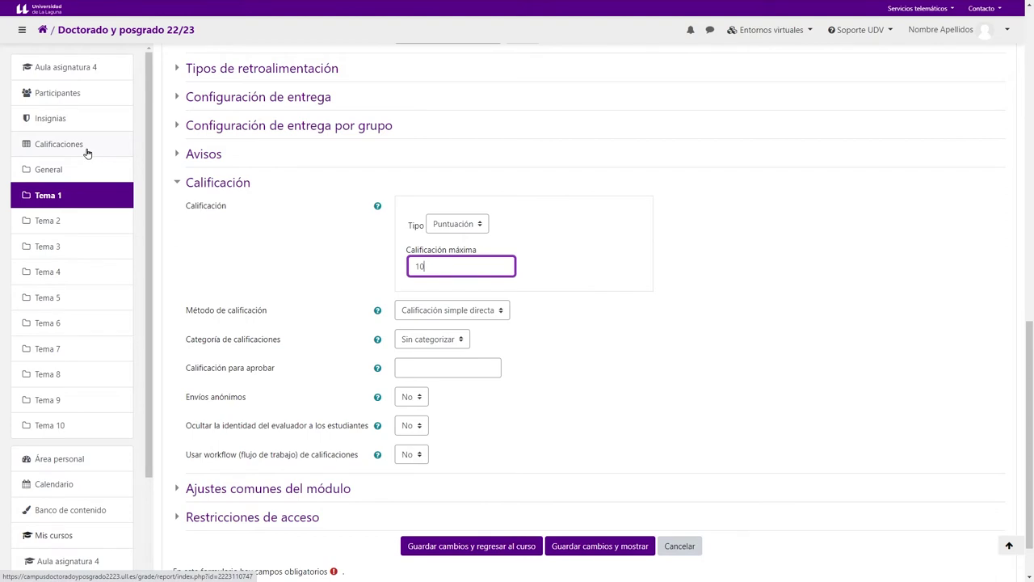
pyautogui.click(249, 261)
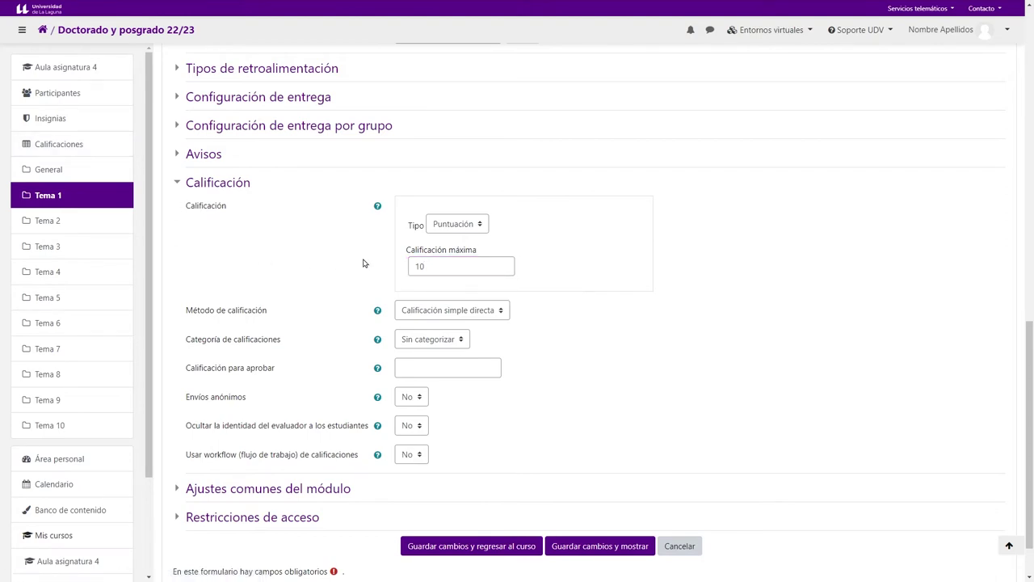
# - Try the grade types Ninguna and Escala with Default competence scale, and return the type to Puntuación
pyautogui.click(456, 225)
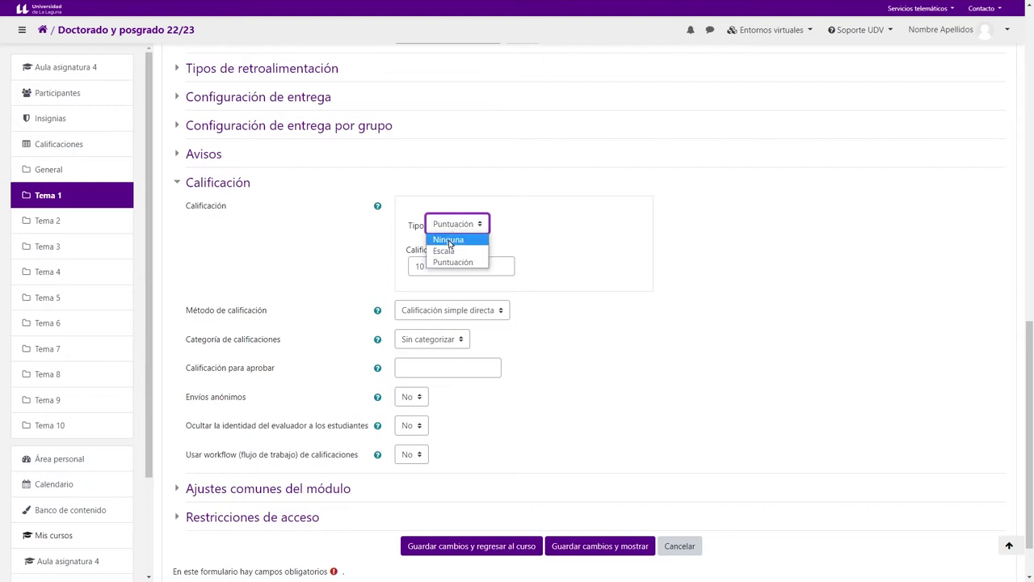
pyautogui.click(449, 240)
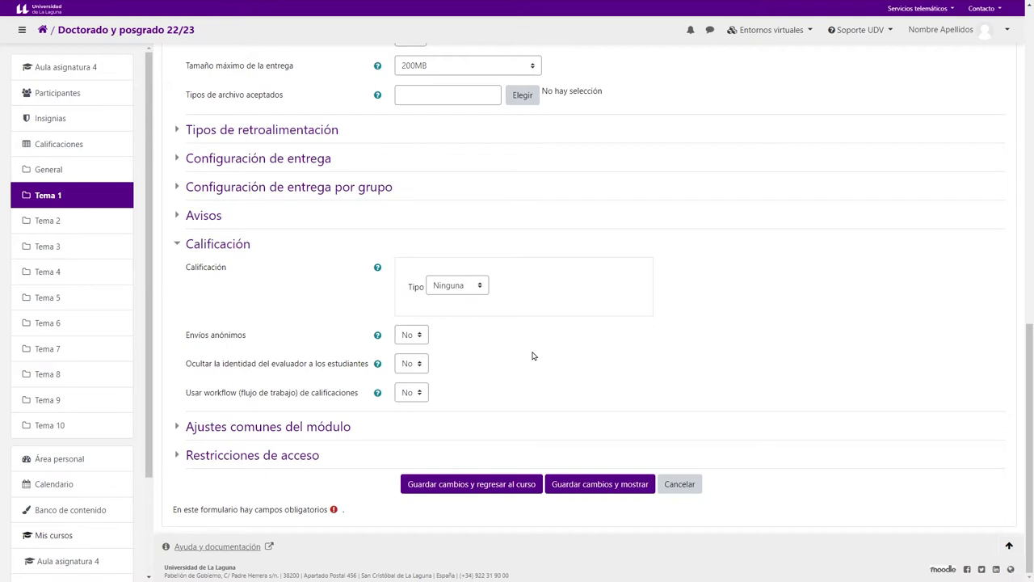
pyautogui.click(454, 291)
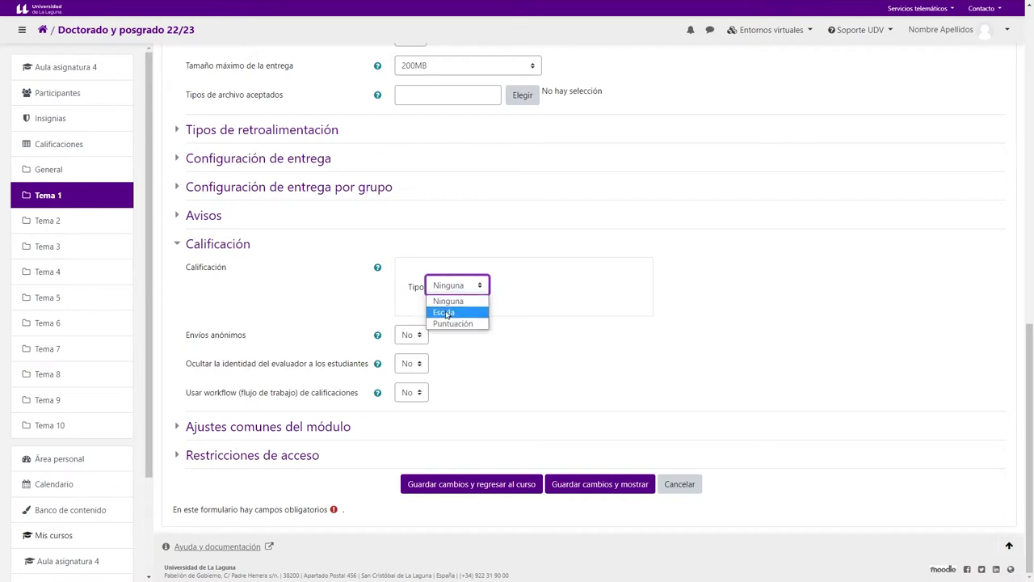
pyautogui.click(449, 312)
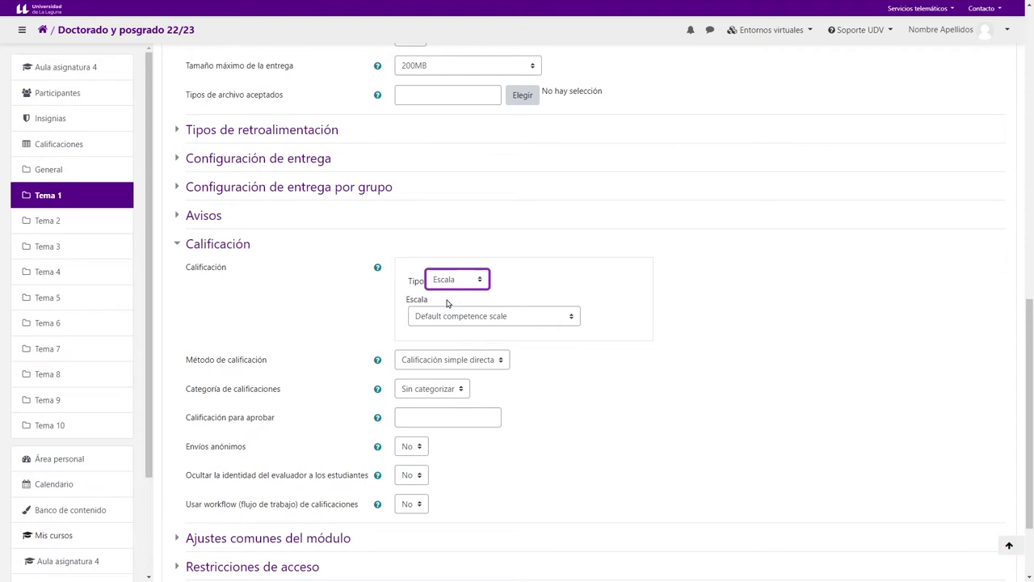
pyautogui.click(449, 318)
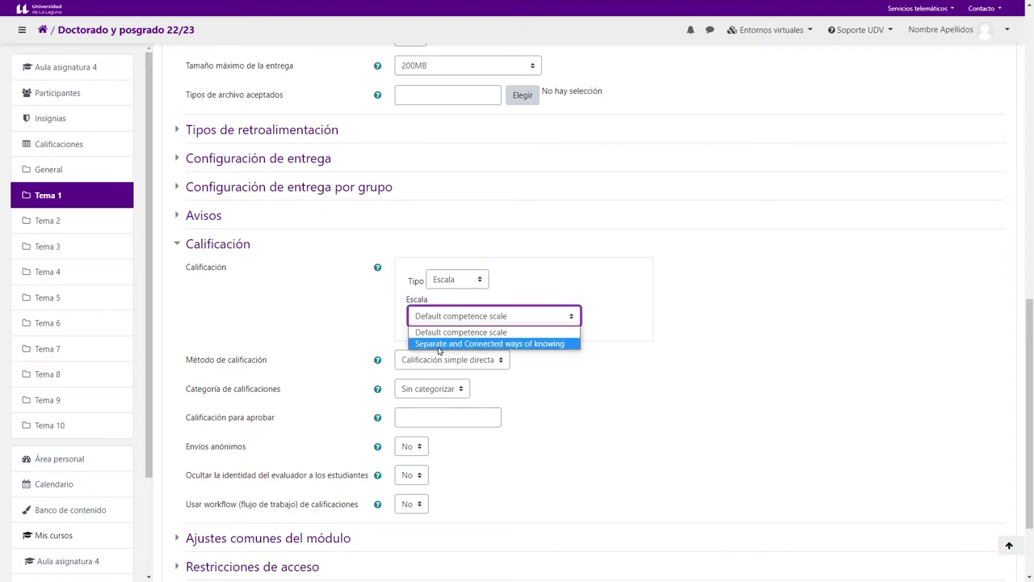
pyautogui.click(484, 336)
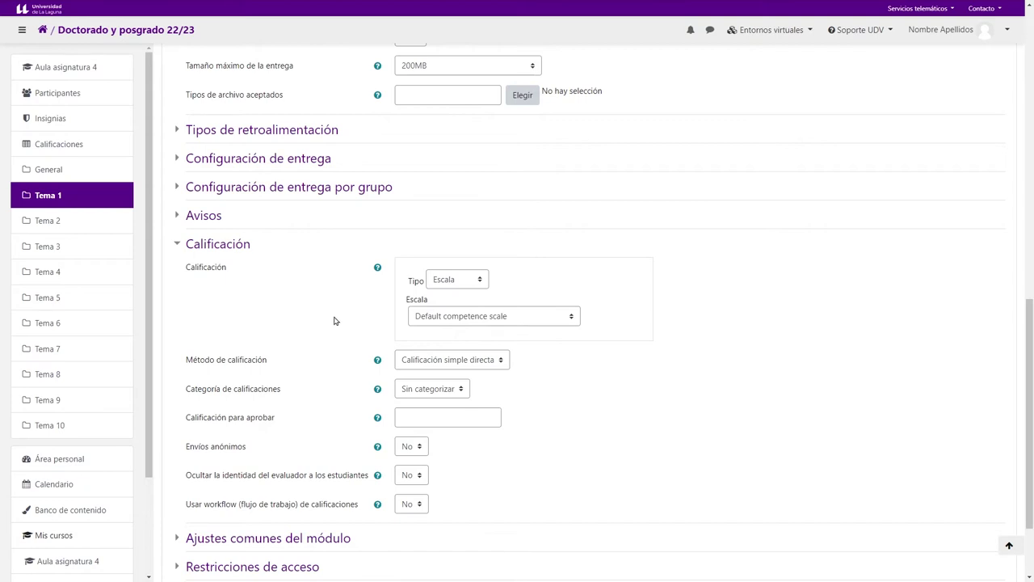
pyautogui.click(472, 281)
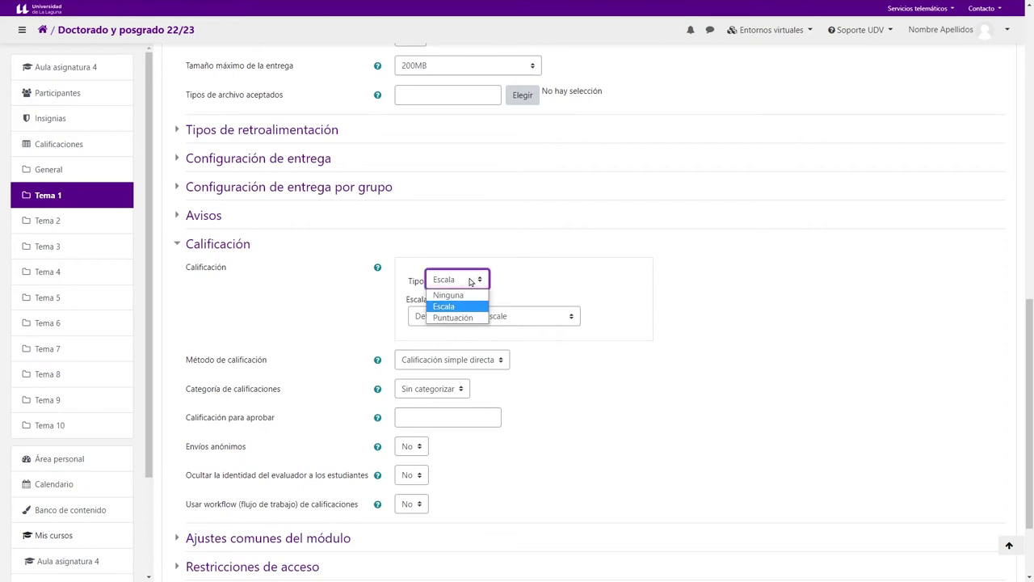
pyautogui.click(459, 318)
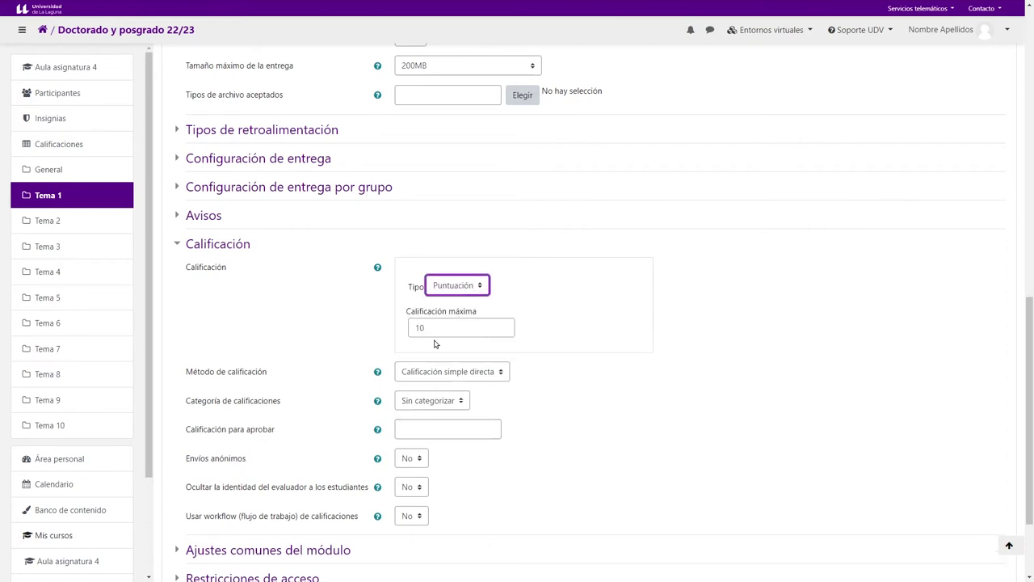
# - Try Rúbrica as the grading method and return it to Calificación simple directa
pyautogui.scroll(-2, 318, 312)
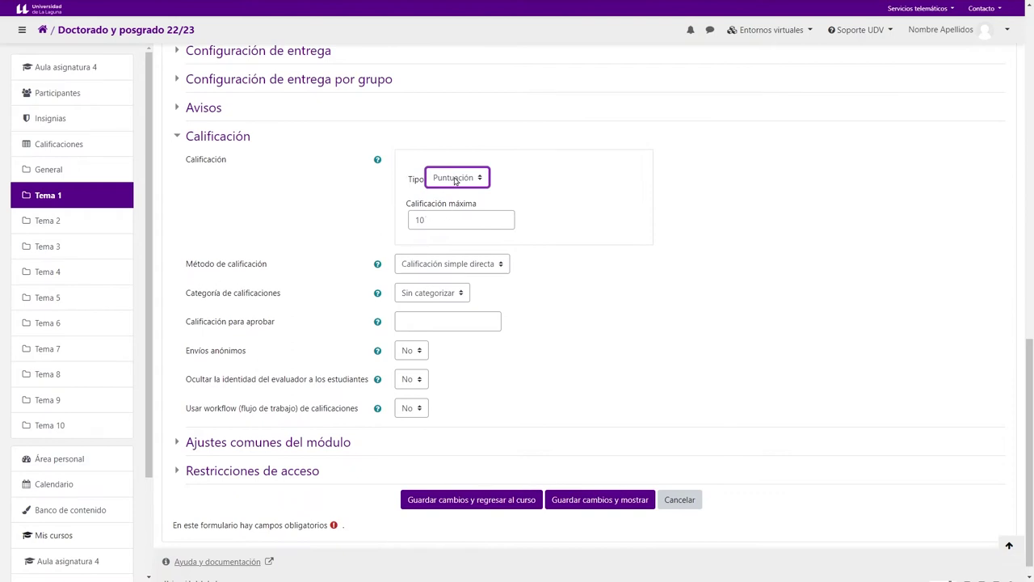
pyautogui.moveTo(186, 266); pyautogui.dragTo(264, 268)
pyautogui.click(430, 269)
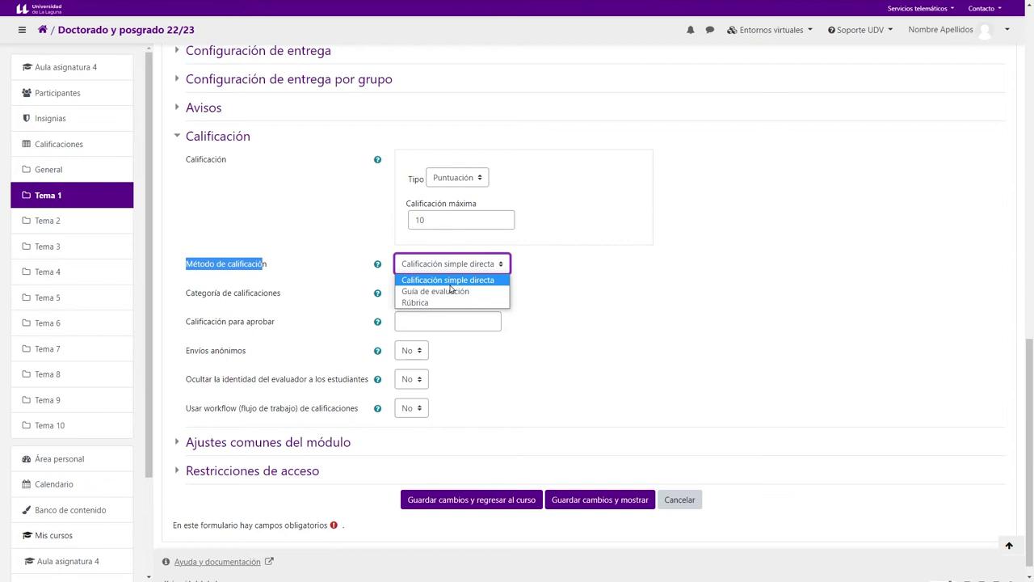
pyautogui.click(432, 304)
pyautogui.click(489, 270)
pyautogui.click(481, 281)
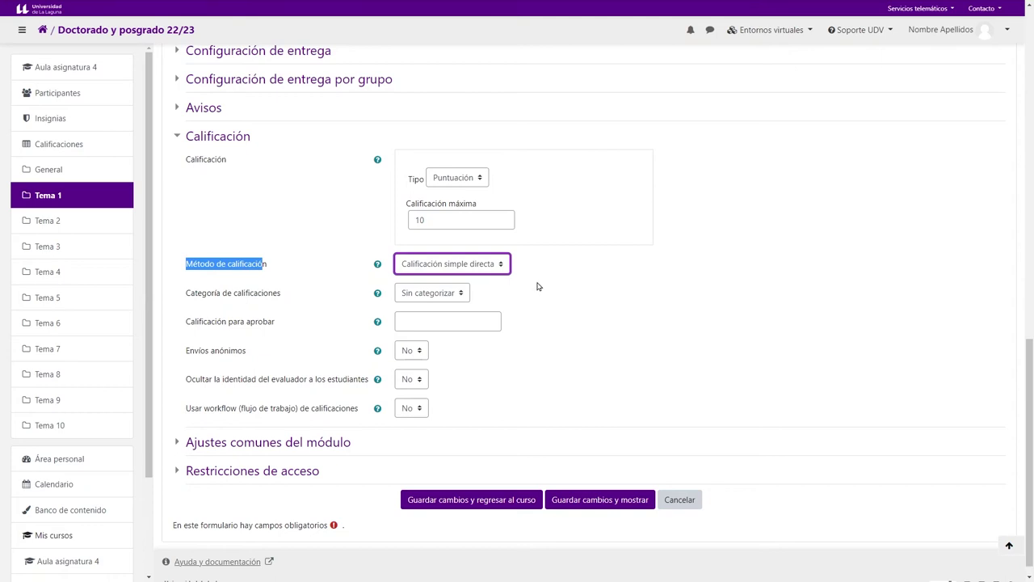
# - Check which options are available for the assignment's grade category
pyautogui.moveTo(291, 296); pyautogui.dragTo(195, 296)
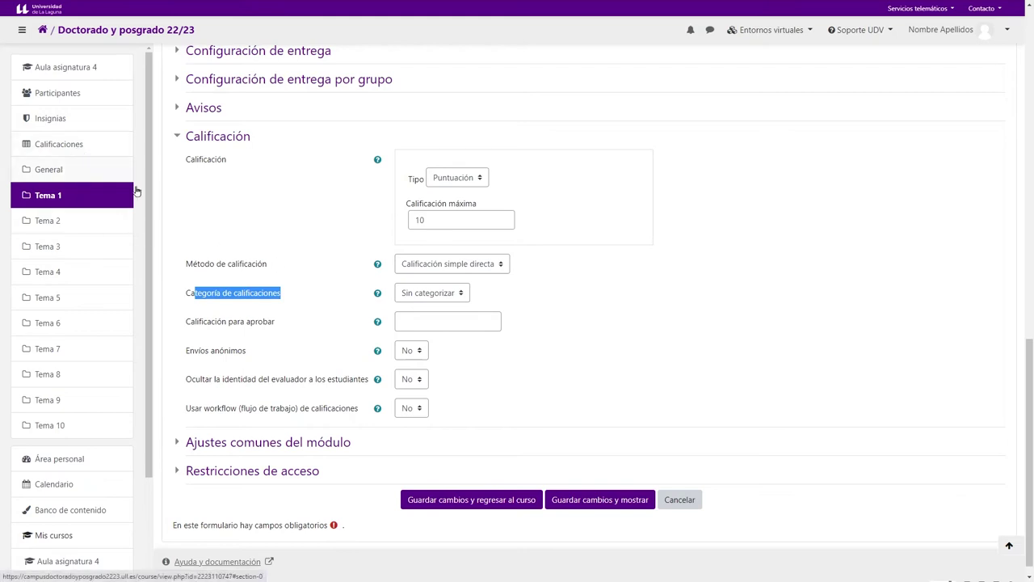
pyautogui.click(424, 295)
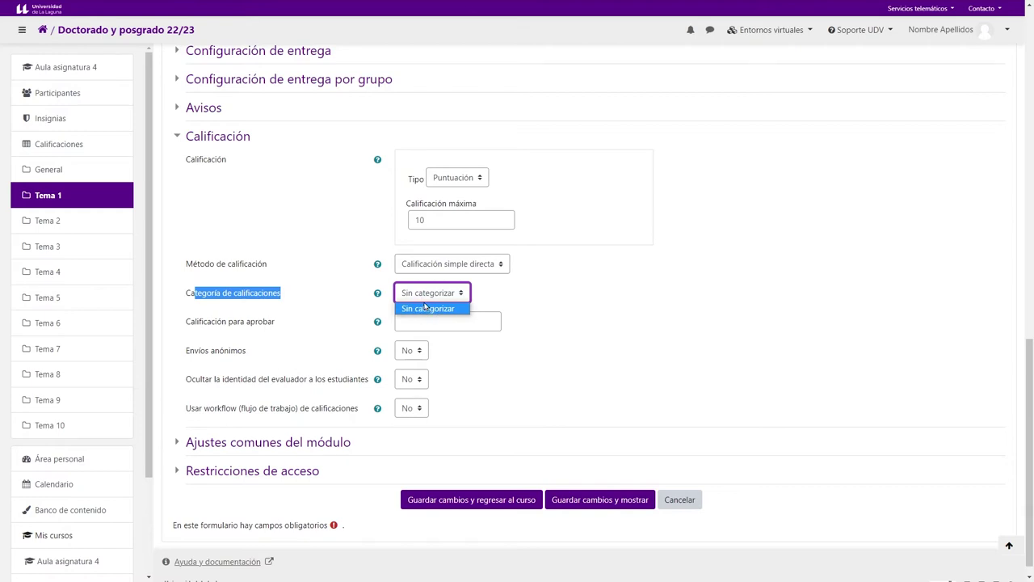
pyautogui.click(540, 311)
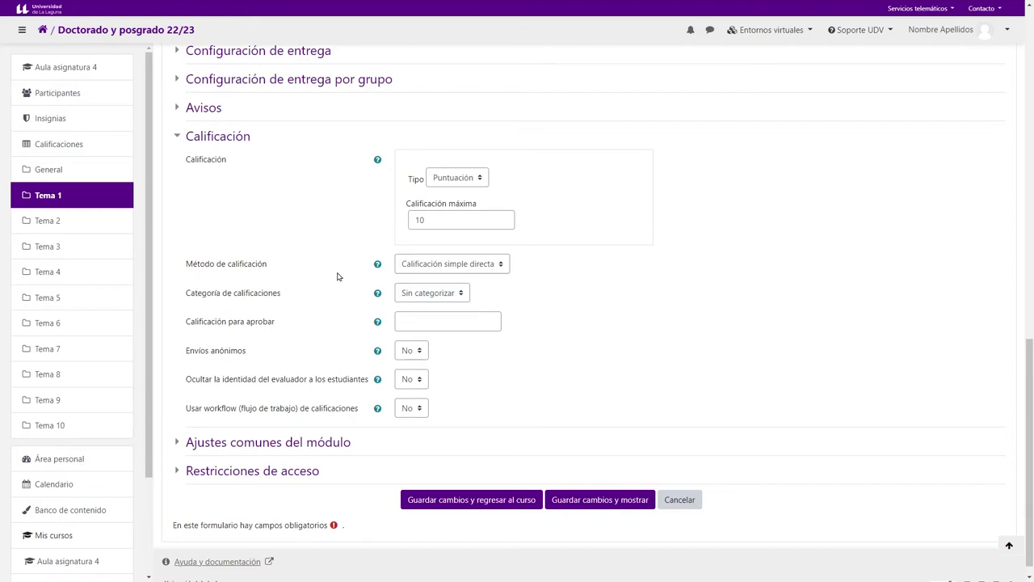
# - Set the assignment's passing grade (Calificación para aprobar) to 6
pyautogui.moveTo(189, 322); pyautogui.dragTo(270, 328)
pyautogui.click(400, 321)
pyautogui.moveTo(443, 221); pyautogui.dragTo(411, 220)
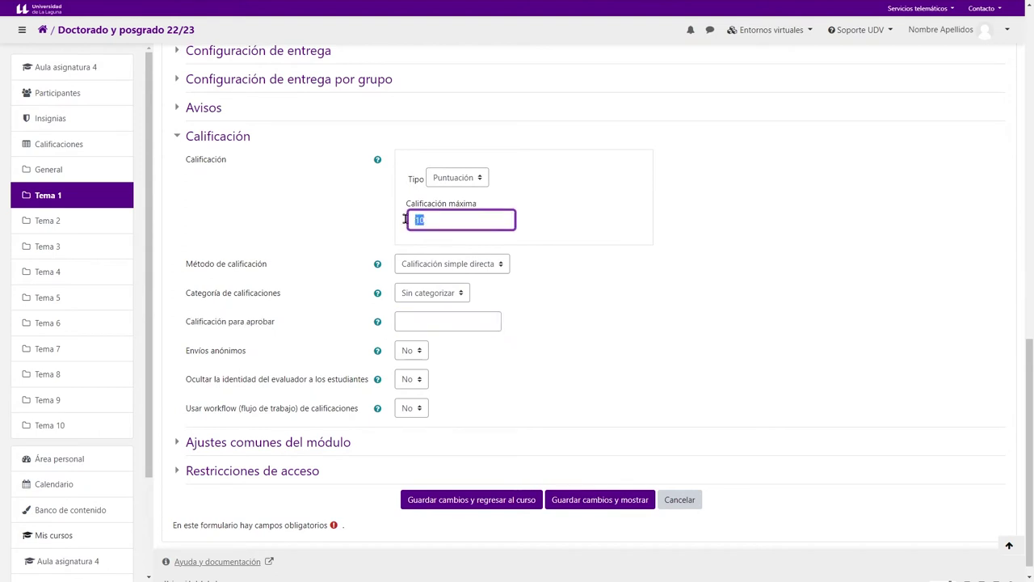
pyautogui.click(417, 320)
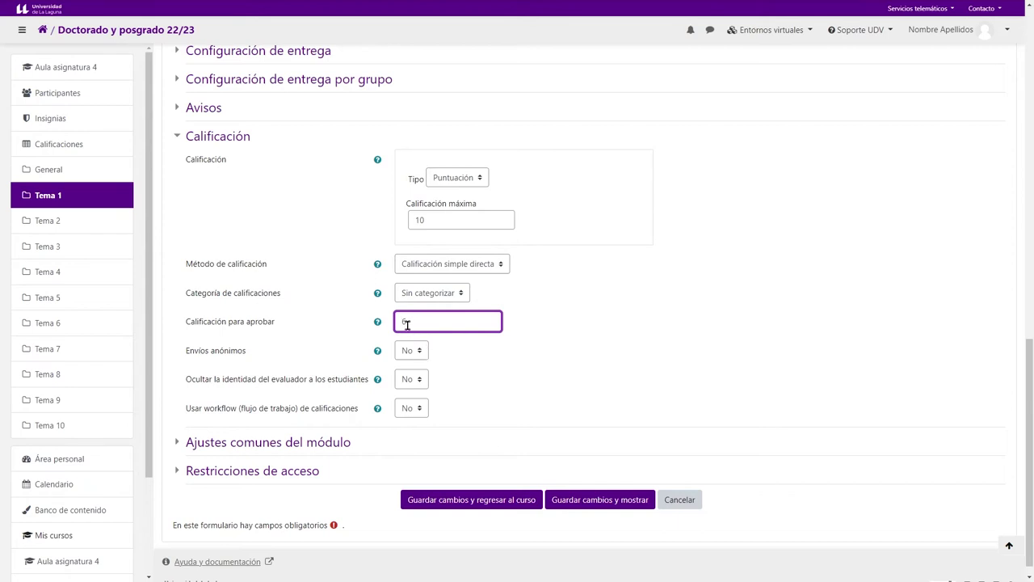
pyautogui.write('6')
pyautogui.click(435, 219)
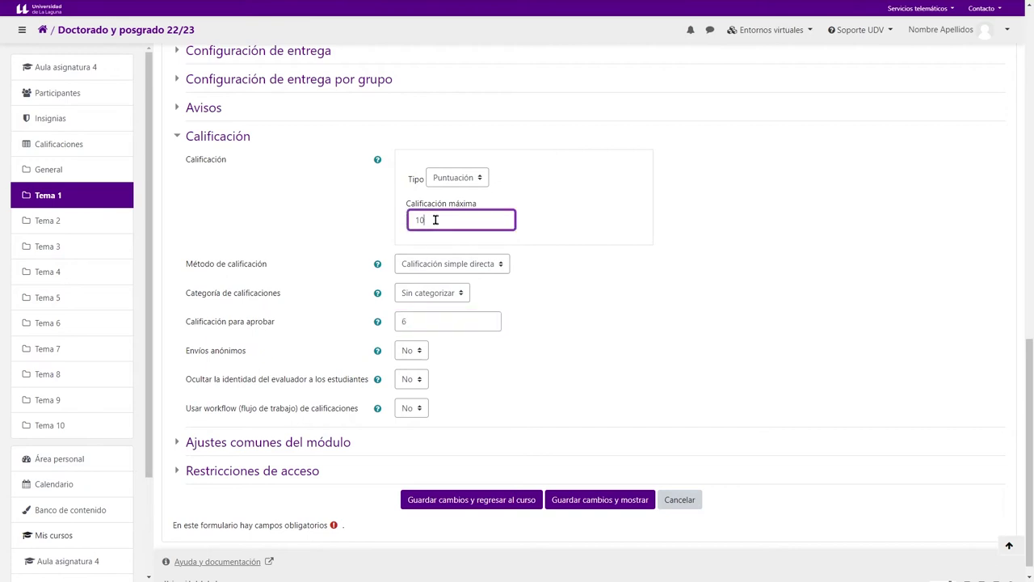
pyautogui.click(429, 320)
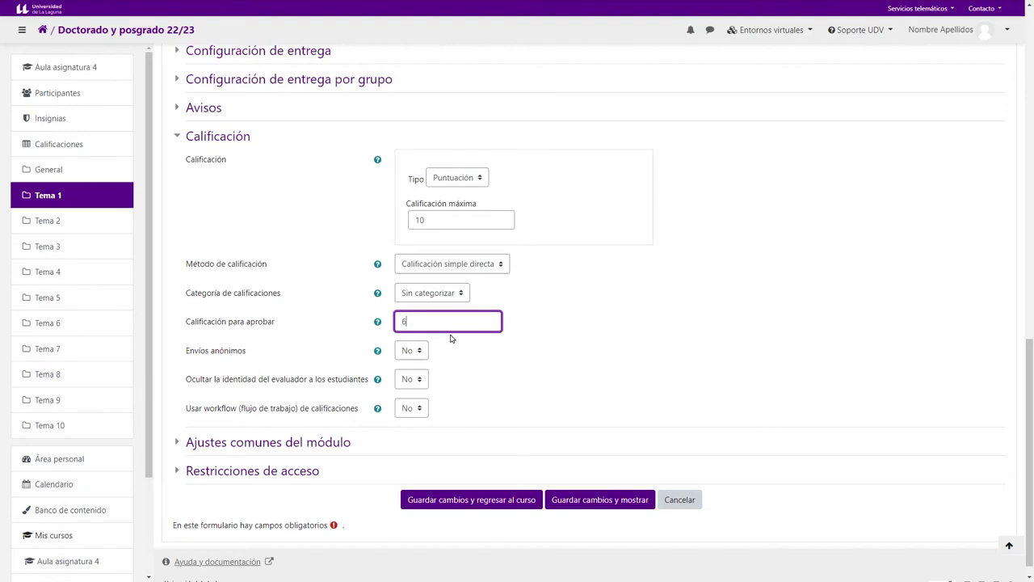
# - Try setting anonymous submissions (Envíos anónimos) to Sí and return the option to No
pyautogui.moveTo(246, 354); pyautogui.dragTo(190, 353)
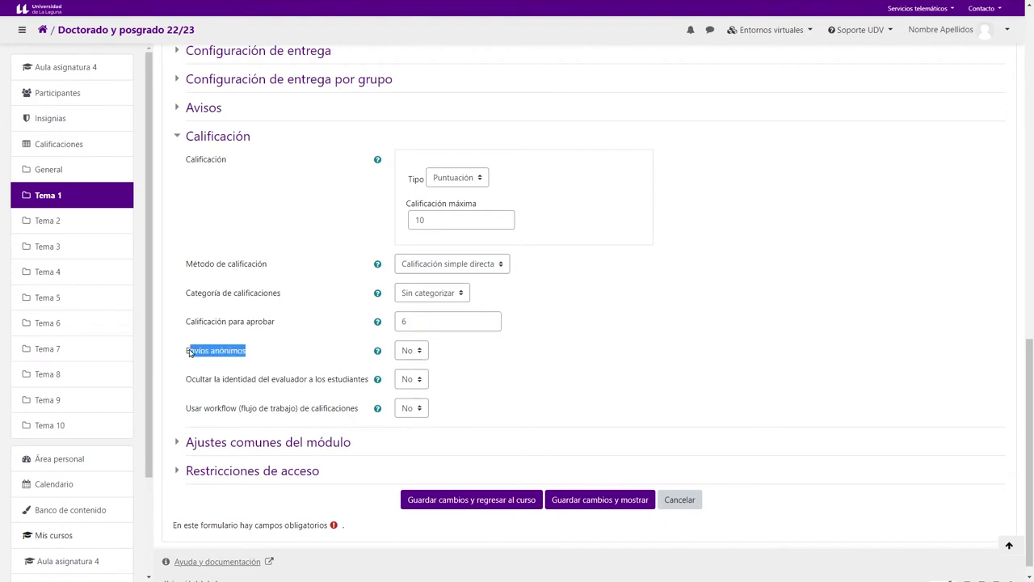
pyautogui.click(408, 355)
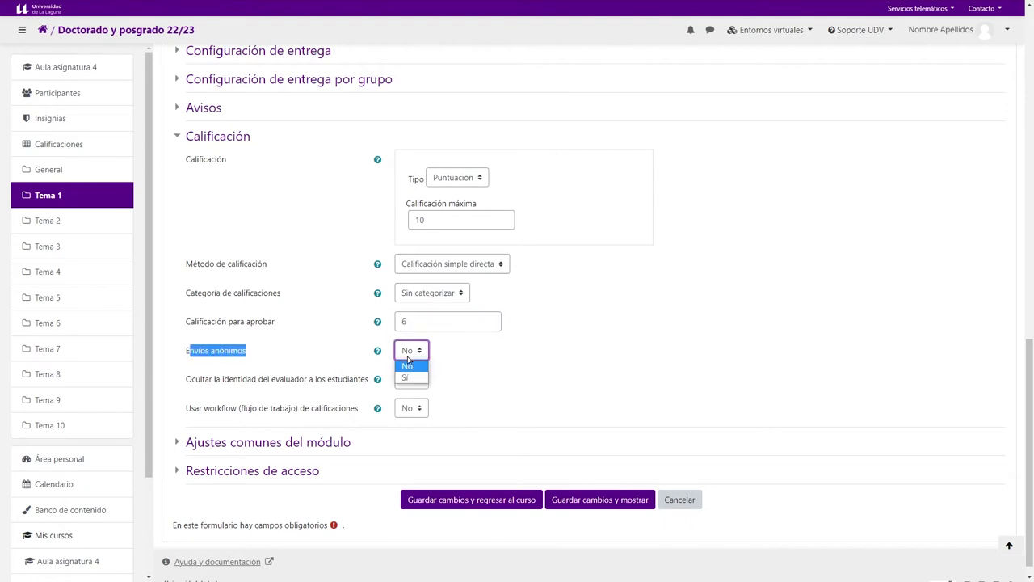
pyautogui.click(405, 378)
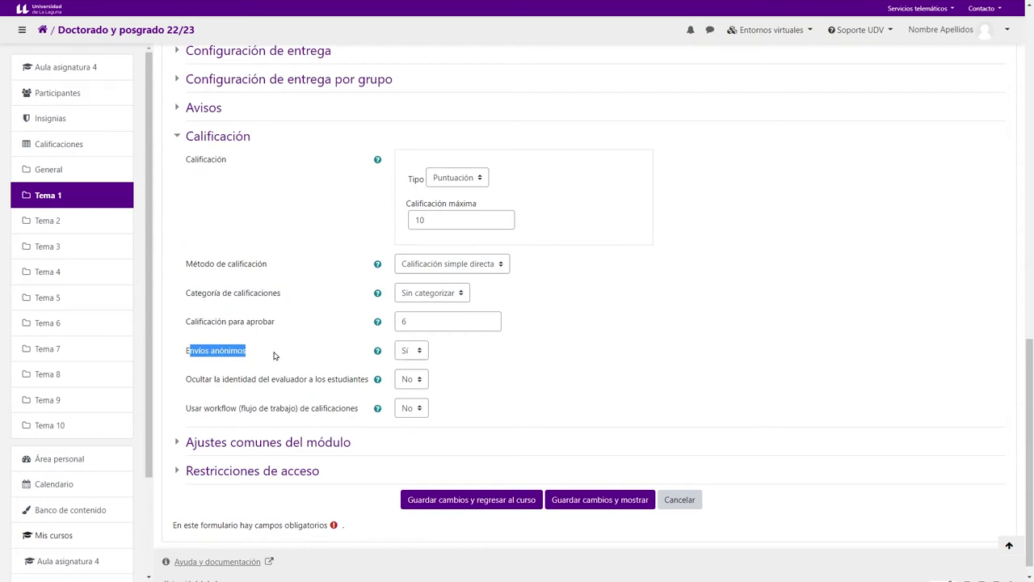
pyautogui.click(274, 356)
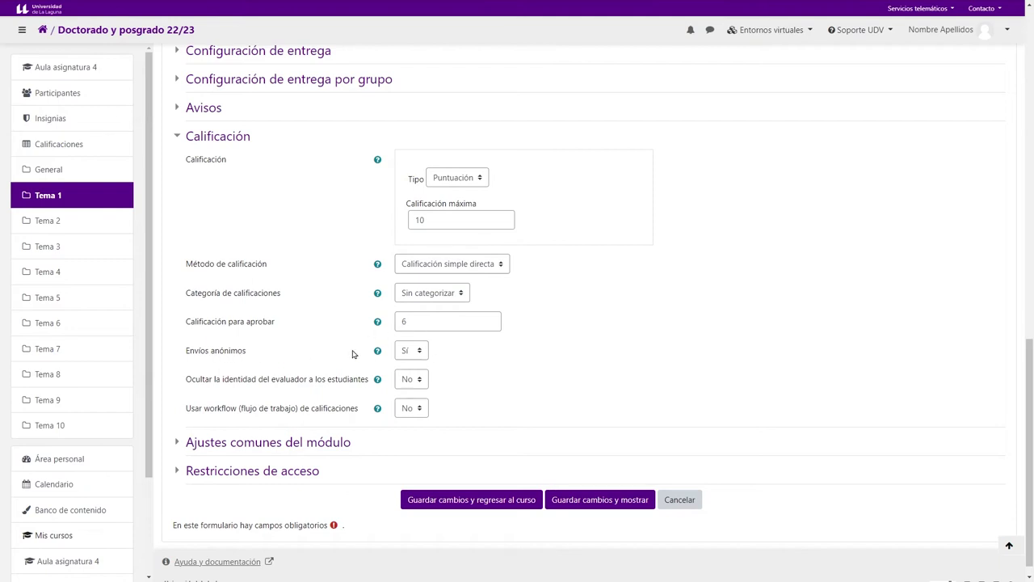
pyautogui.click(408, 351)
pyautogui.click(408, 370)
# - Review the settings for hiding the grader's identity from students and using a grading workflow
pyautogui.moveTo(349, 380); pyautogui.dragTo(201, 382)
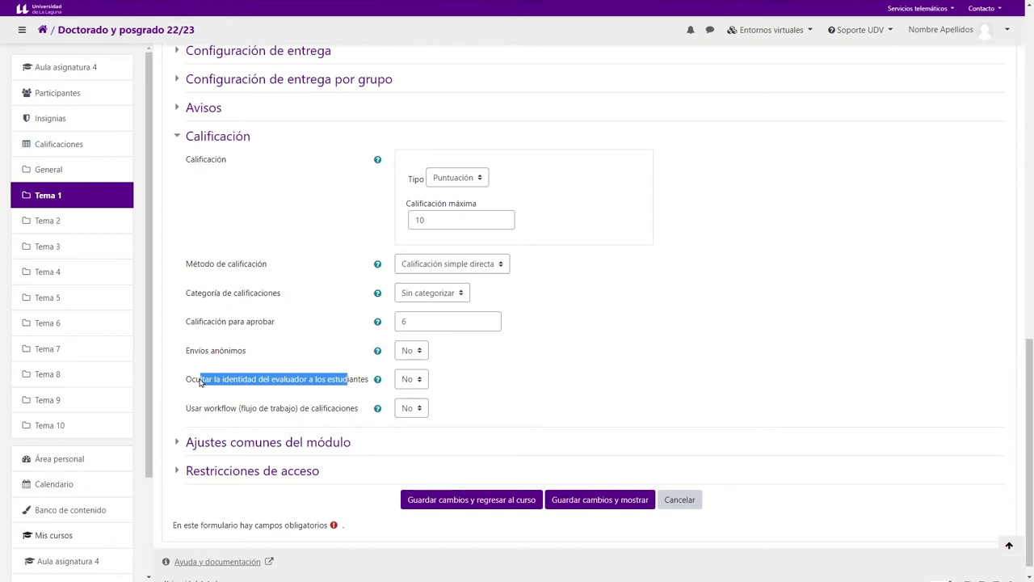
pyautogui.click(247, 382)
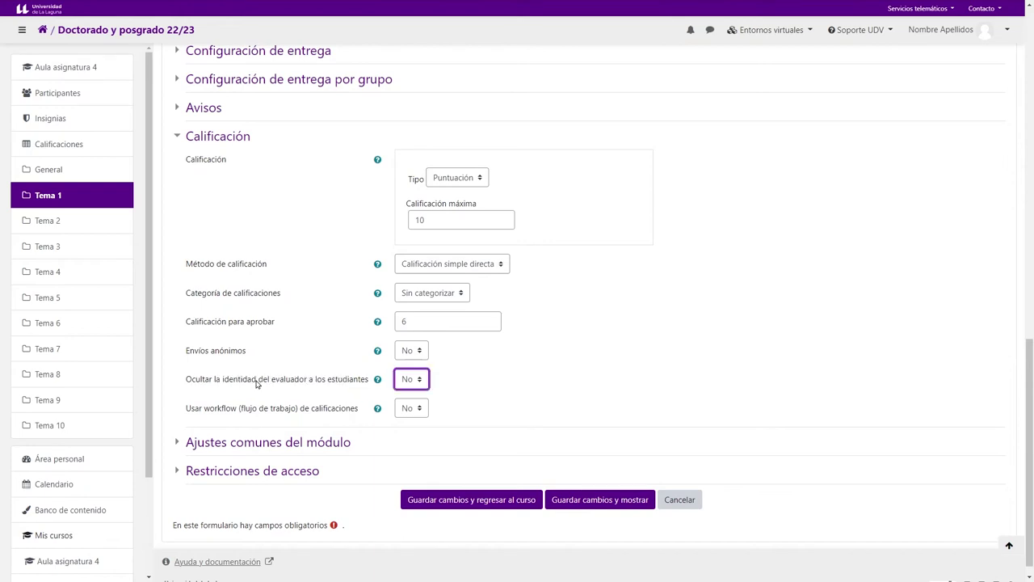
pyautogui.moveTo(263, 381); pyautogui.dragTo(334, 388)
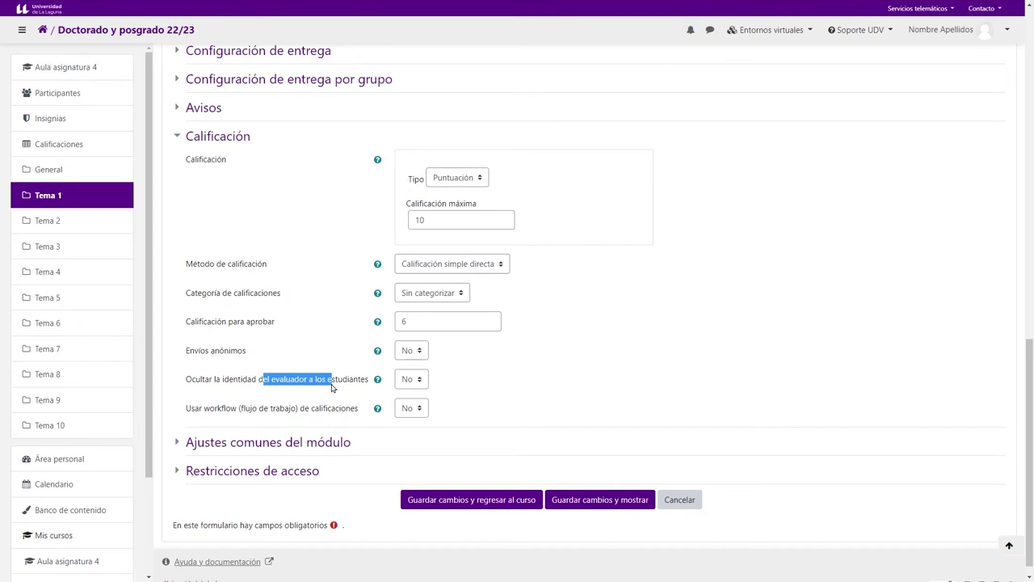
pyautogui.moveTo(200, 408); pyautogui.dragTo(322, 412)
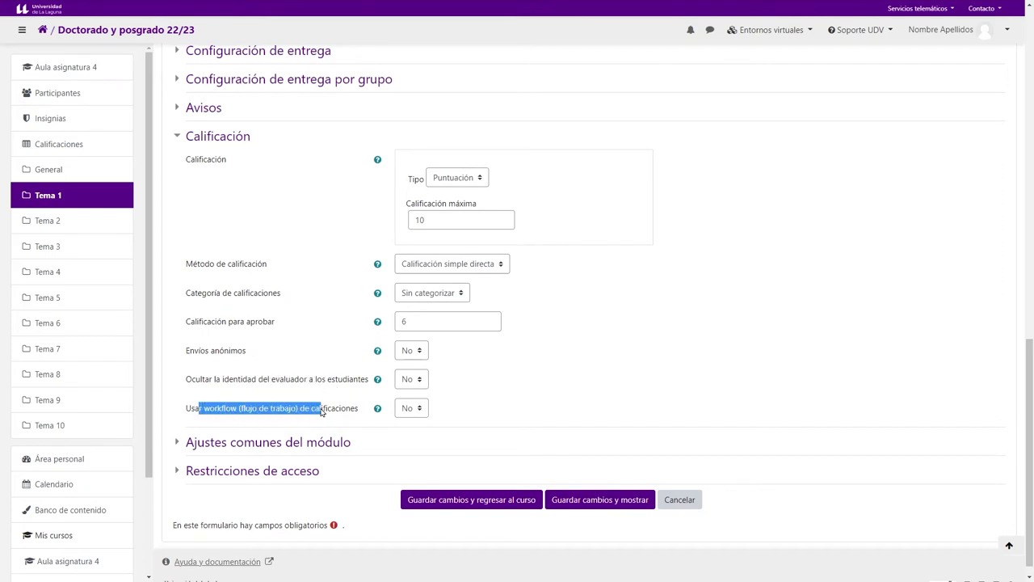
# - Save the Tarea1 settings, display the assignment and check its participants, submitted and pending-grading figures
pyautogui.click(324, 411)
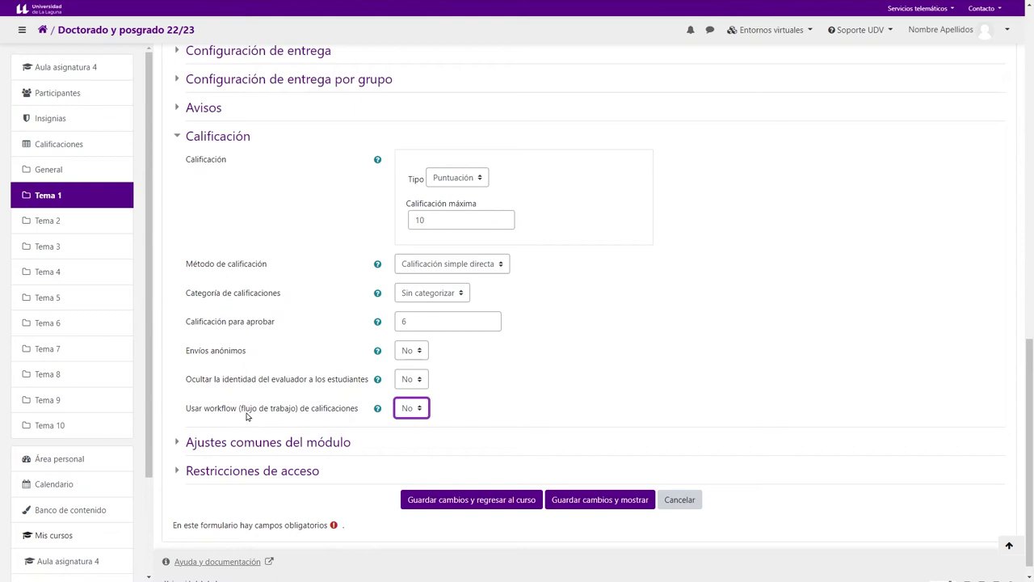
pyautogui.click(611, 502)
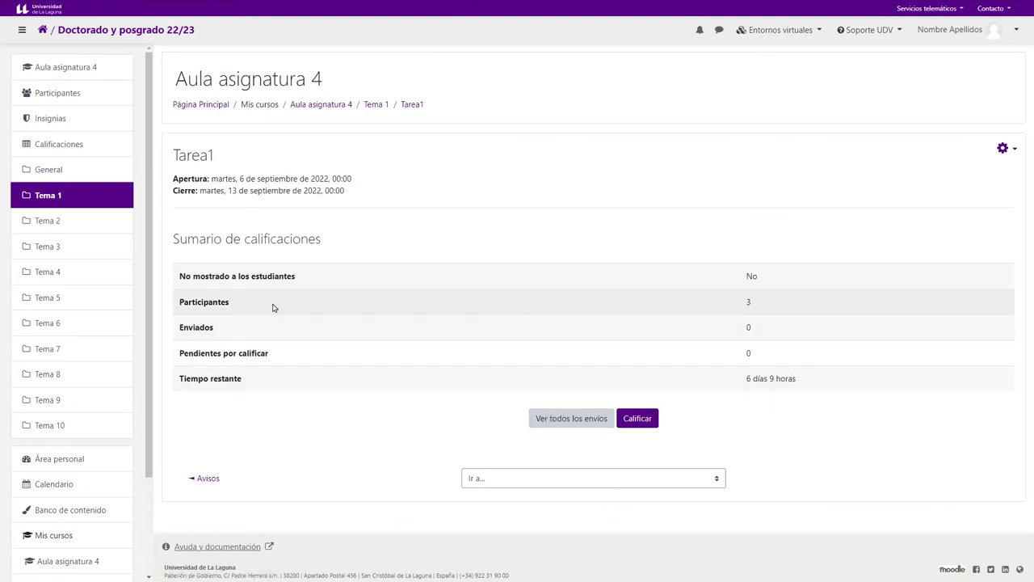
pyautogui.doubleClick(764, 307)
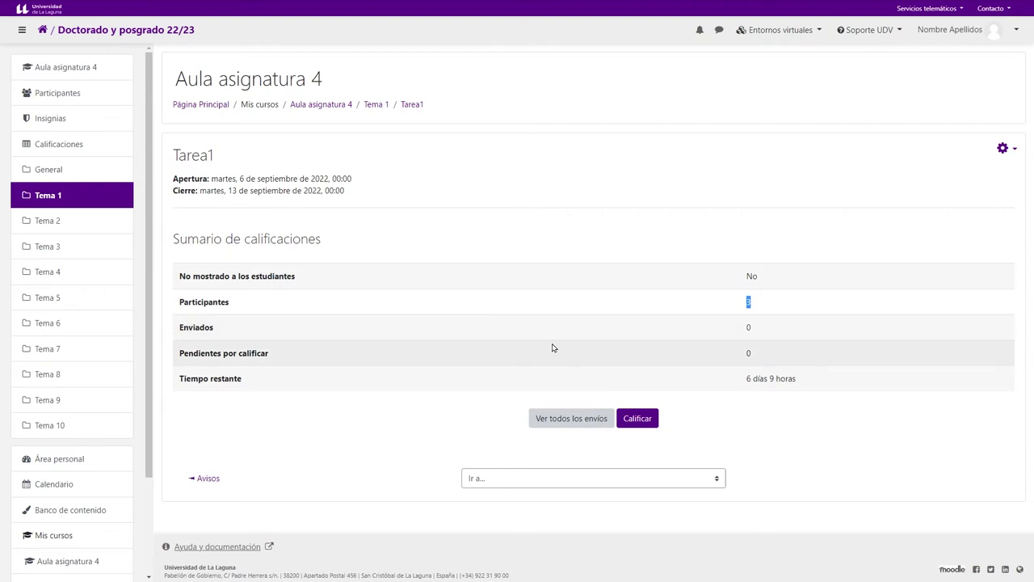
pyautogui.doubleClick(767, 333)
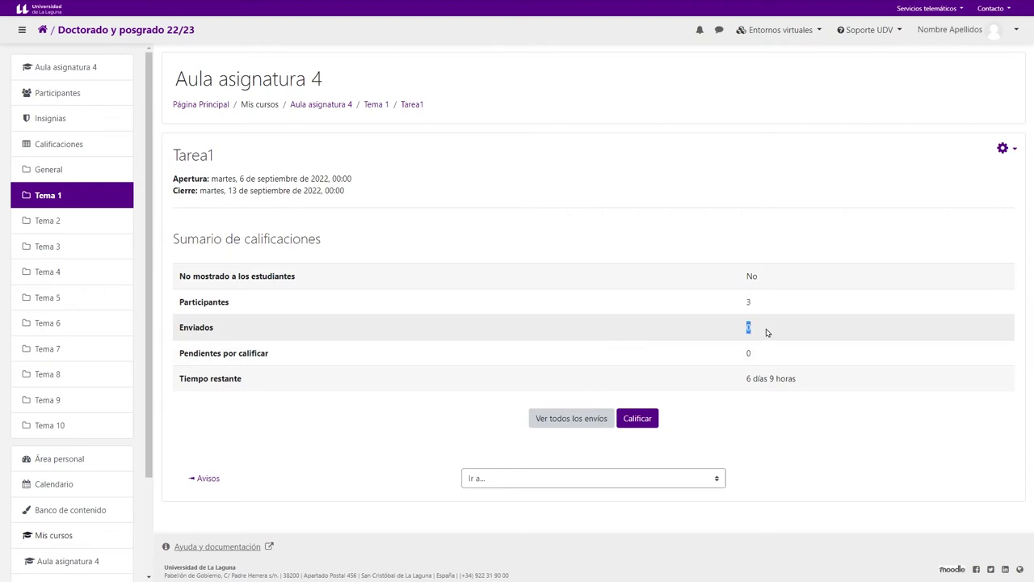
pyautogui.doubleClick(762, 354)
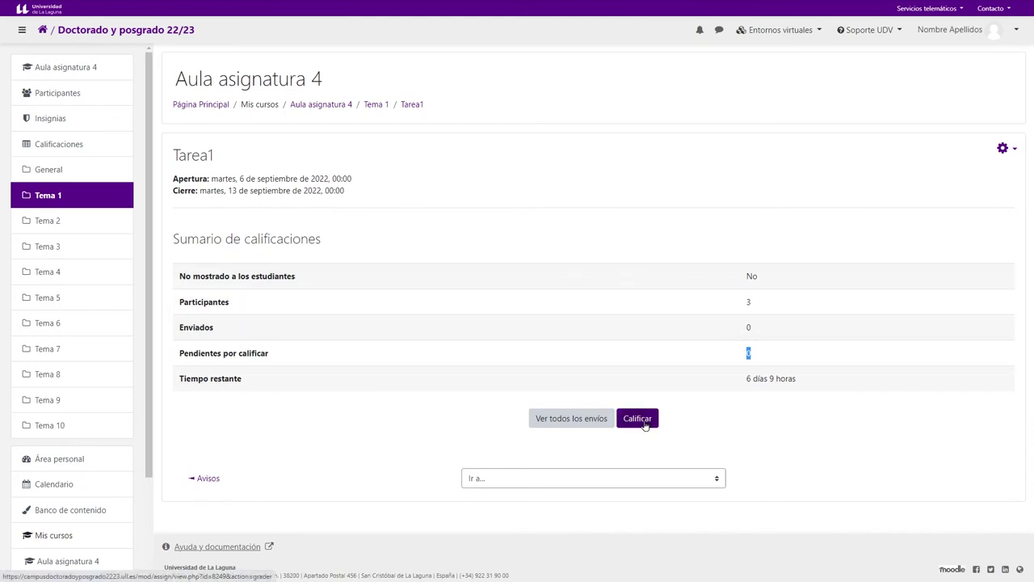
# - View all submissions of Tarea1, look over the student table and go back to the assignment summary
pyautogui.click(538, 422)
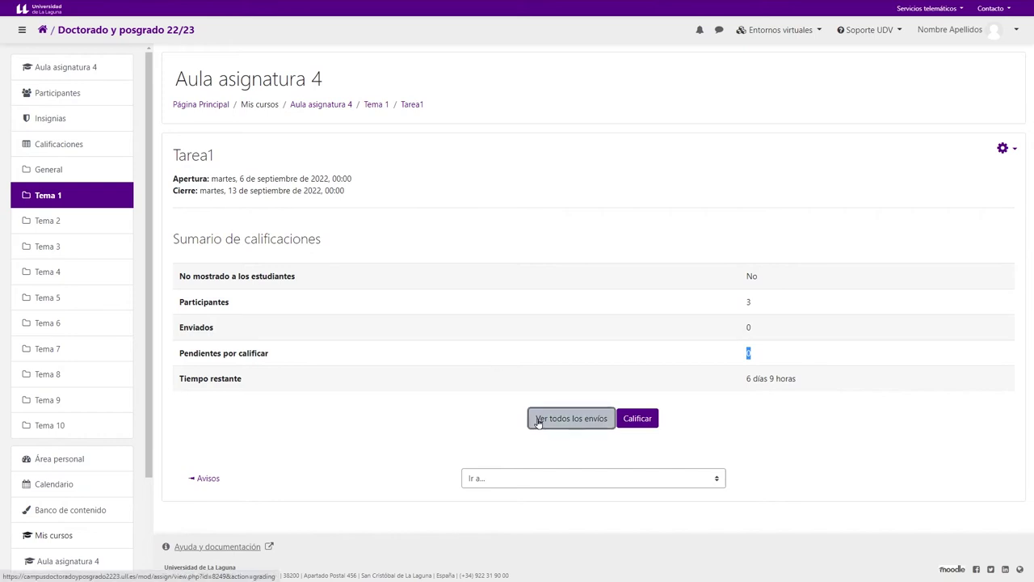
pyautogui.scroll(-4, 552, 316)
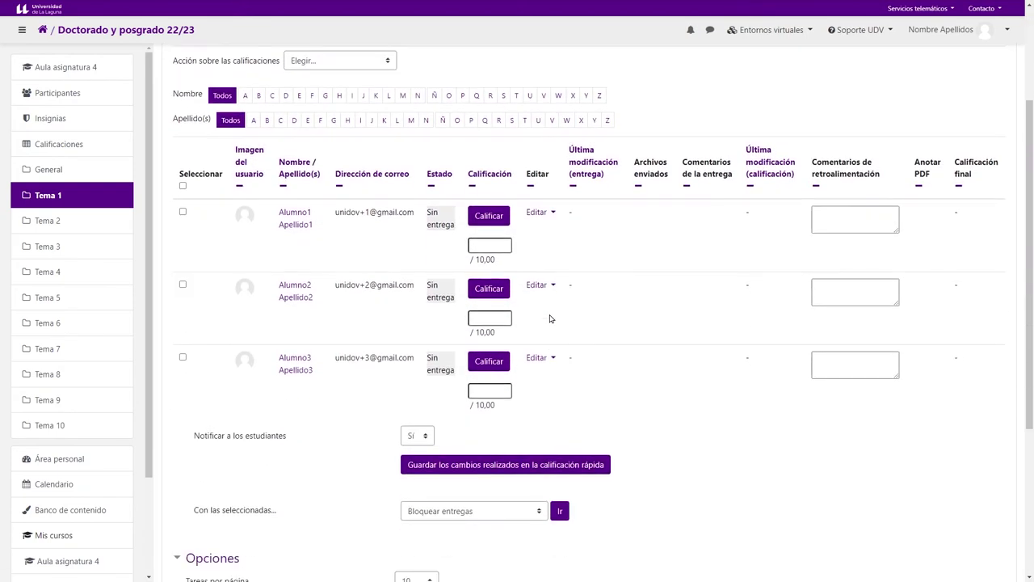
pyautogui.scroll(-1, 543, 317)
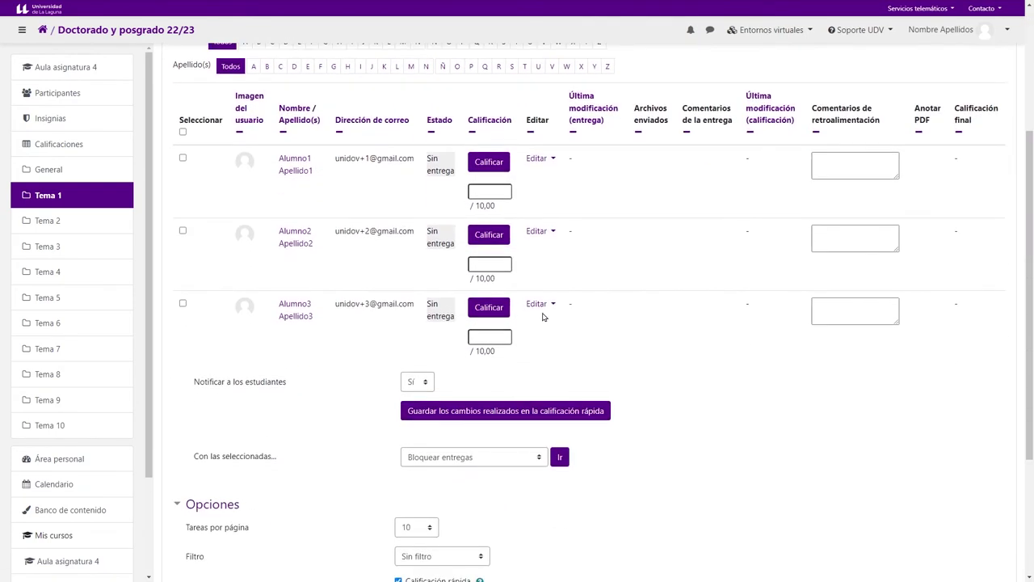
pyautogui.rightClick(681, 509)
pyautogui.click(722, 335)
# - Open Tarea1's individual grading view, look at it for the first student and go back
pyautogui.click(646, 419)
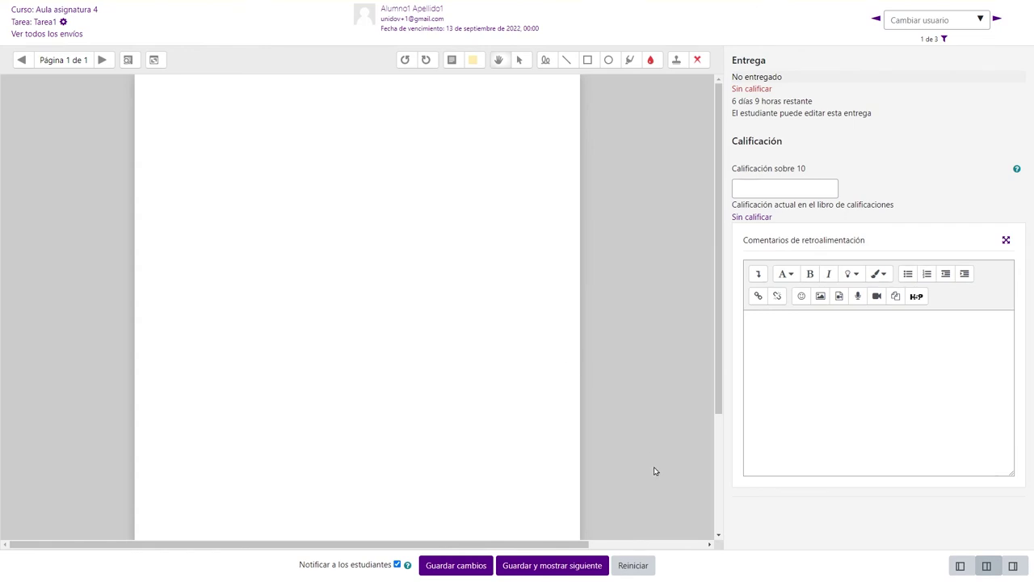
pyautogui.rightClick(811, 518)
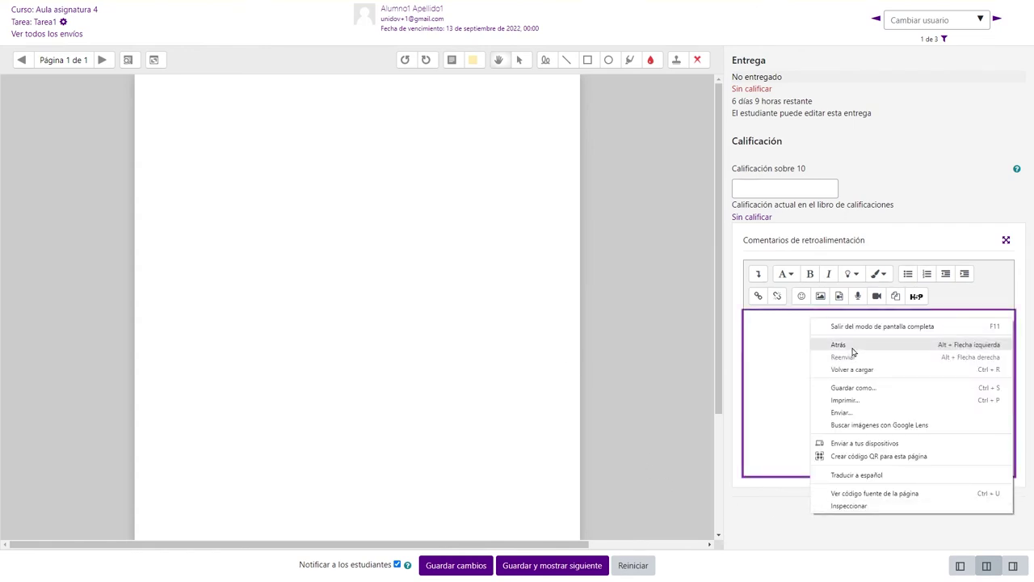
pyautogui.click(855, 352)
# - Reopen Tarea1 from the Aula asignatura 4 course page and show all its submissions
pyautogui.click(61, 72)
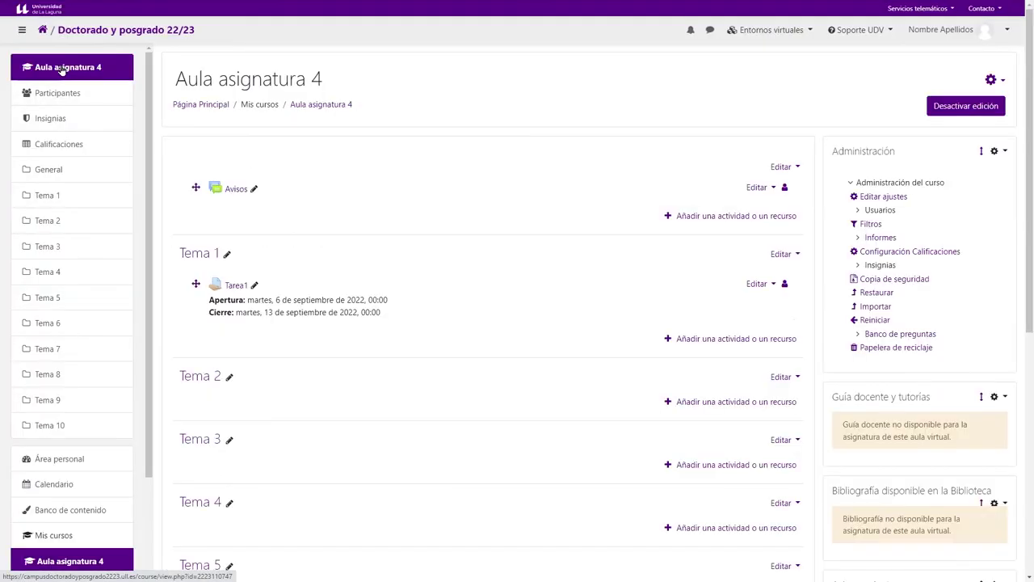
pyautogui.click(233, 294)
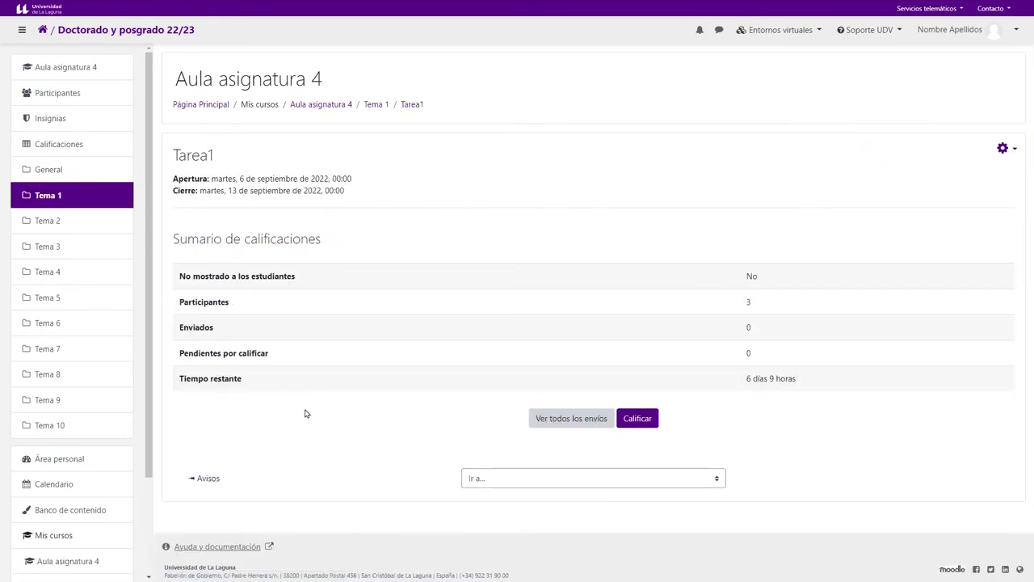
pyautogui.click(547, 419)
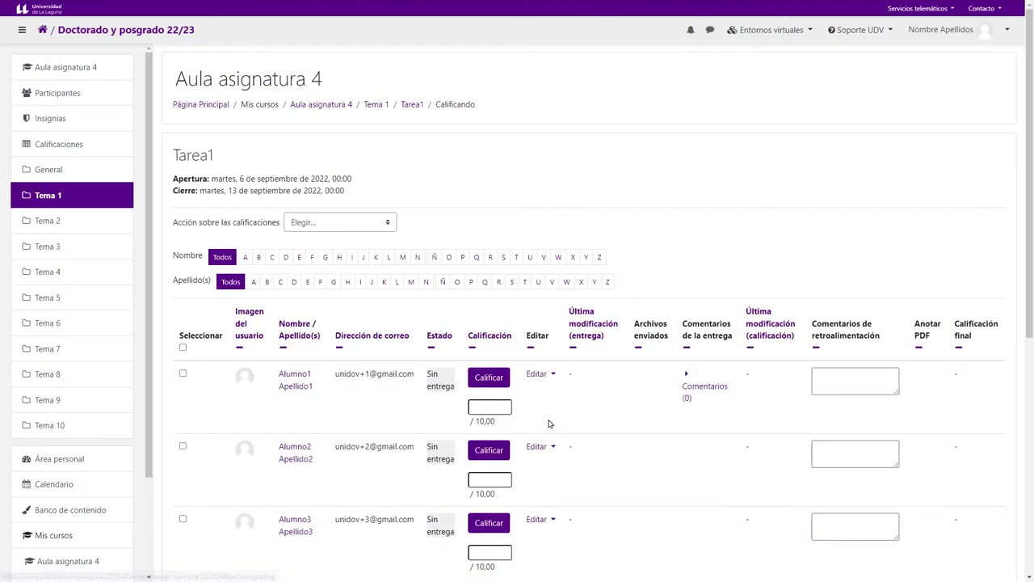
# - Switch quick grading (Calificación rápida) off to compare the table and switch it back on
pyautogui.scroll(-2, 543, 376)
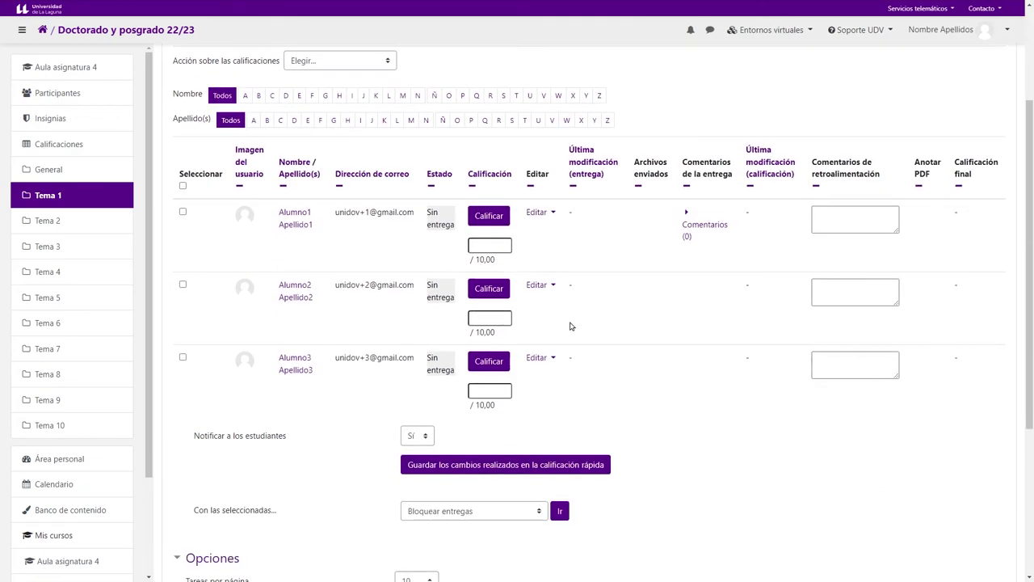
pyautogui.scroll(-3, 575, 325)
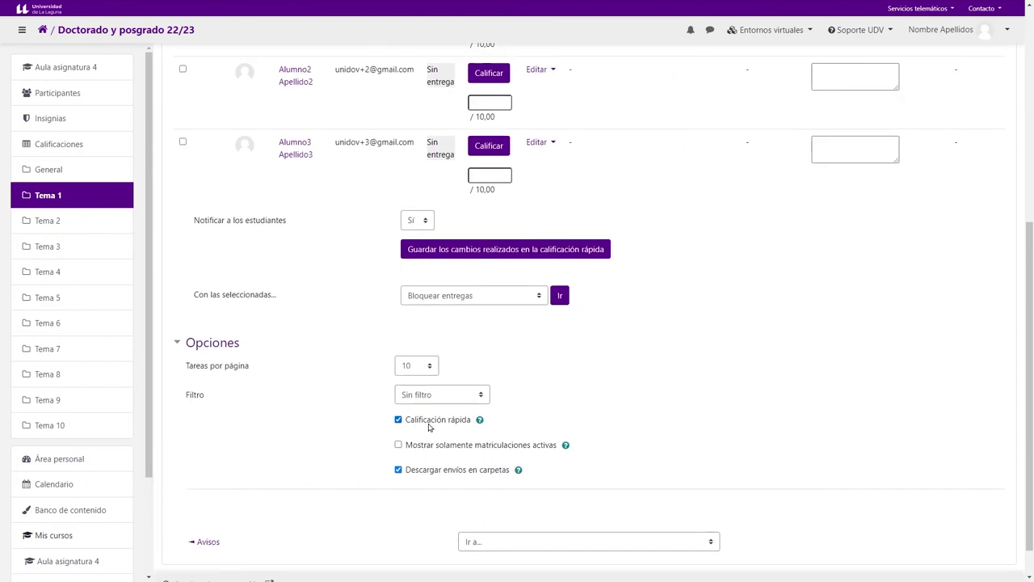
pyautogui.click(397, 420)
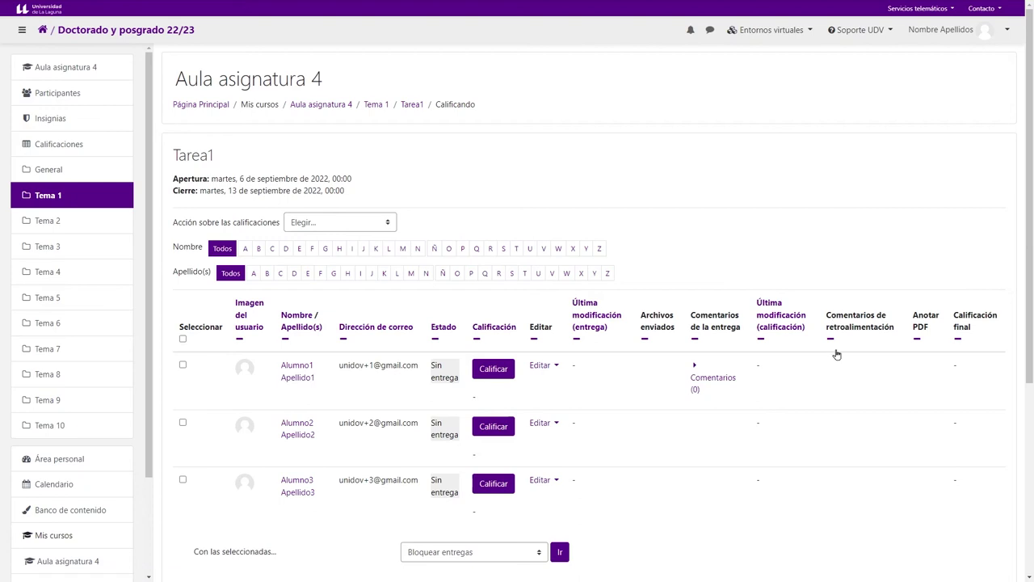
pyautogui.scroll(-2, 842, 383)
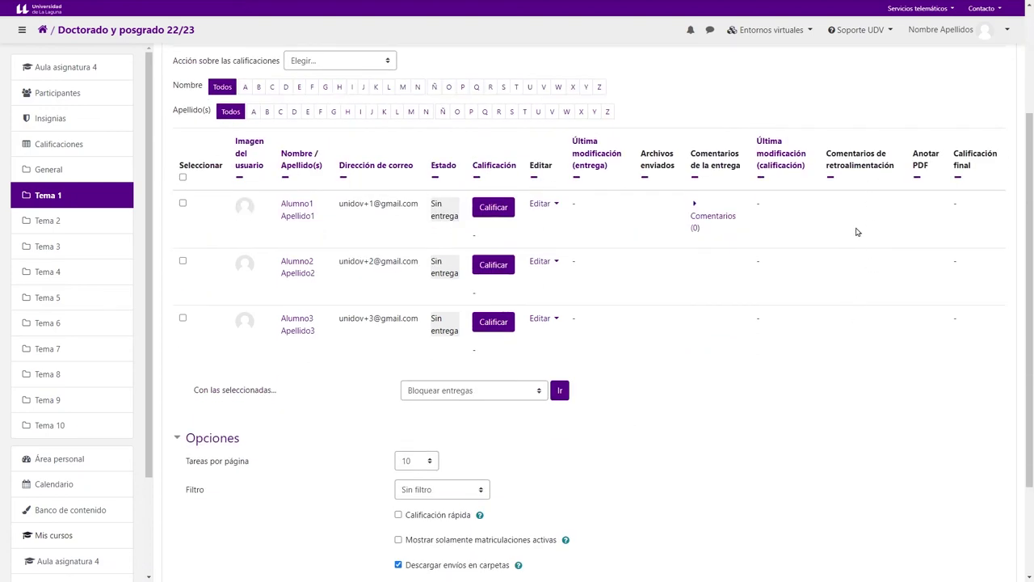
pyautogui.click(398, 514)
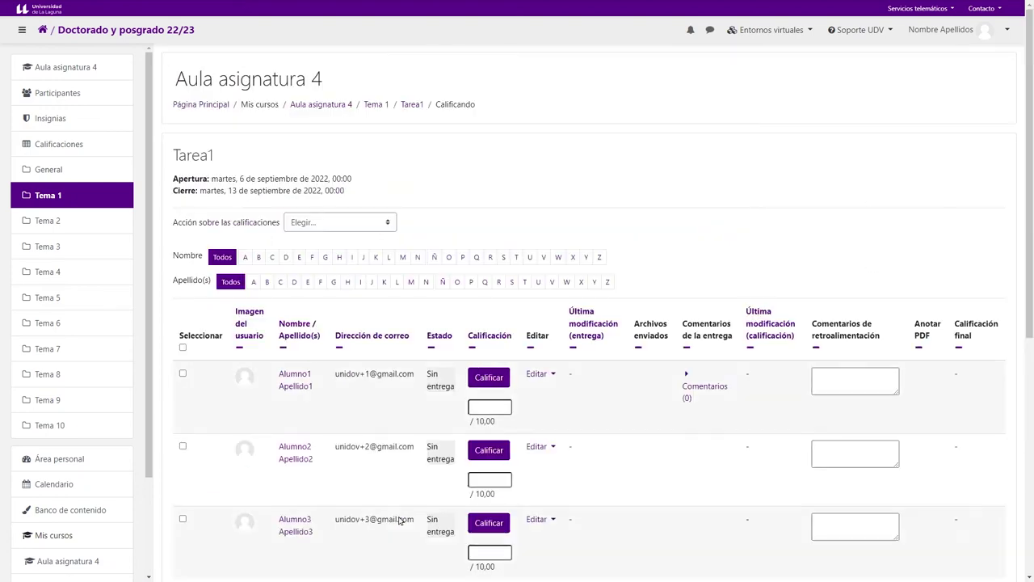
# - Quick-grade the second student with 6 and enter the feedback comment "bien"
pyautogui.scroll(-2, 542, 406)
pyautogui.click(483, 246)
pyautogui.click(482, 317)
pyautogui.click(827, 295)
pyautogui.click(496, 319)
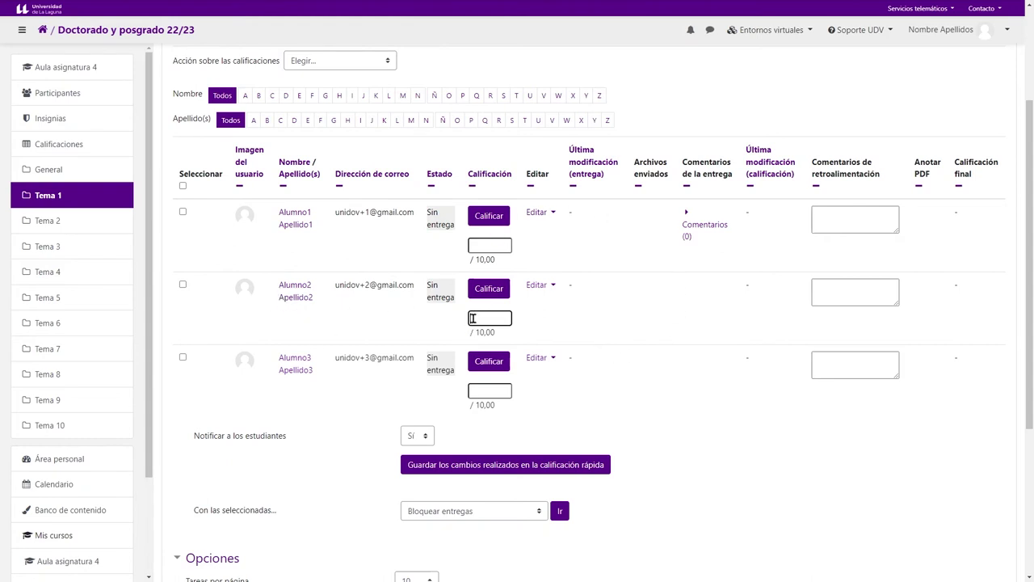
pyautogui.write('6')
pyautogui.click(845, 296)
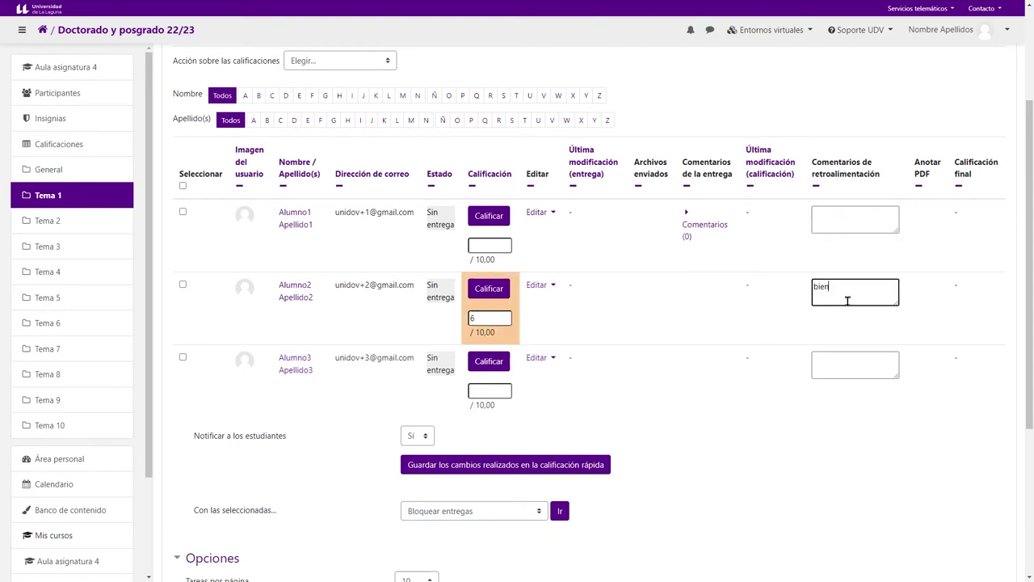
# - Save the quick-grading changes with student notification kept at Sí and continue to the submissions table
pyautogui.click(753, 456)
pyautogui.moveTo(194, 437); pyautogui.dragTo(408, 439)
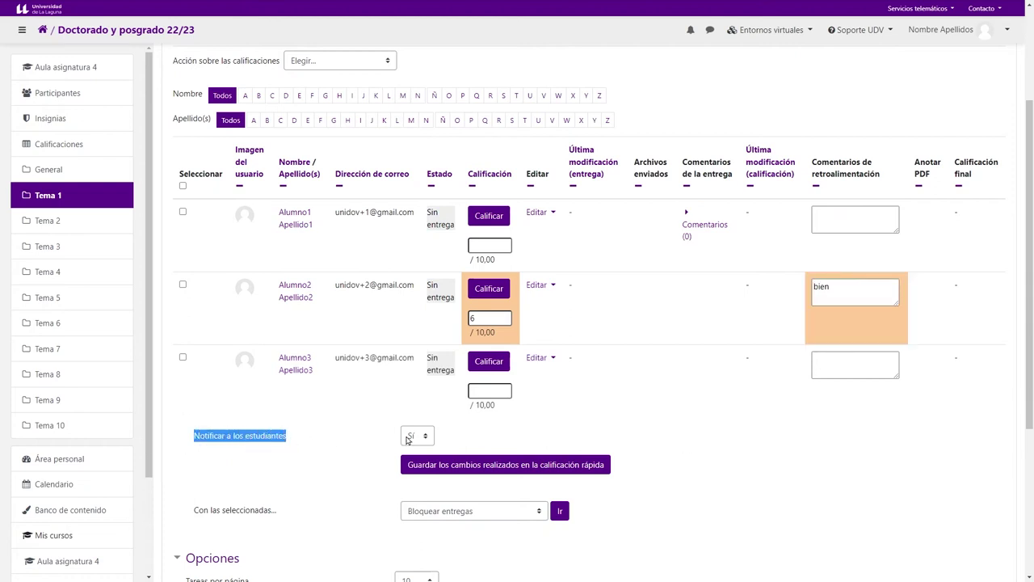
pyautogui.click(463, 468)
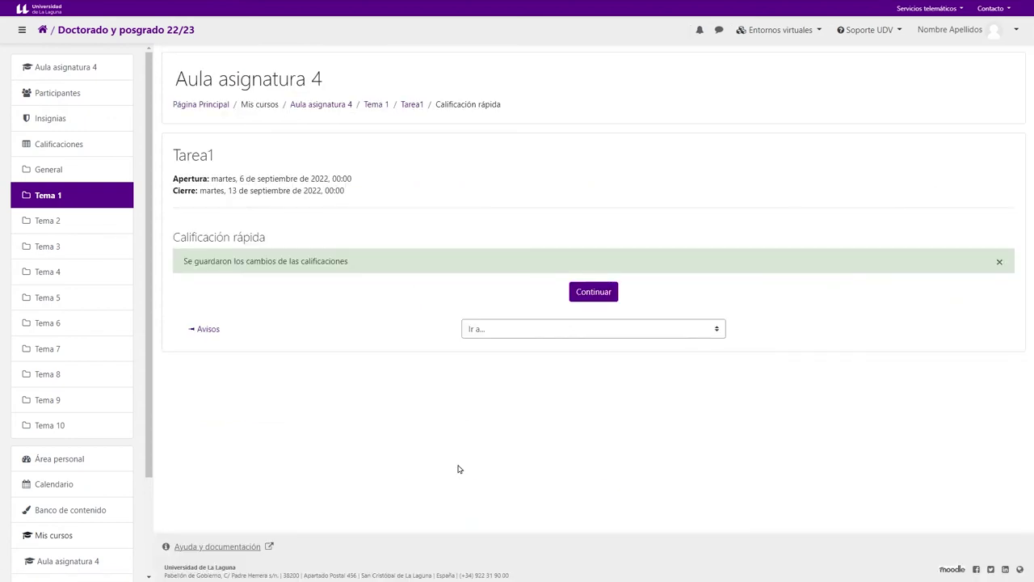
pyautogui.click(602, 299)
# - Review the submissions table for the second student's grading status, final grade and feedback
pyautogui.scroll(-2, 455, 329)
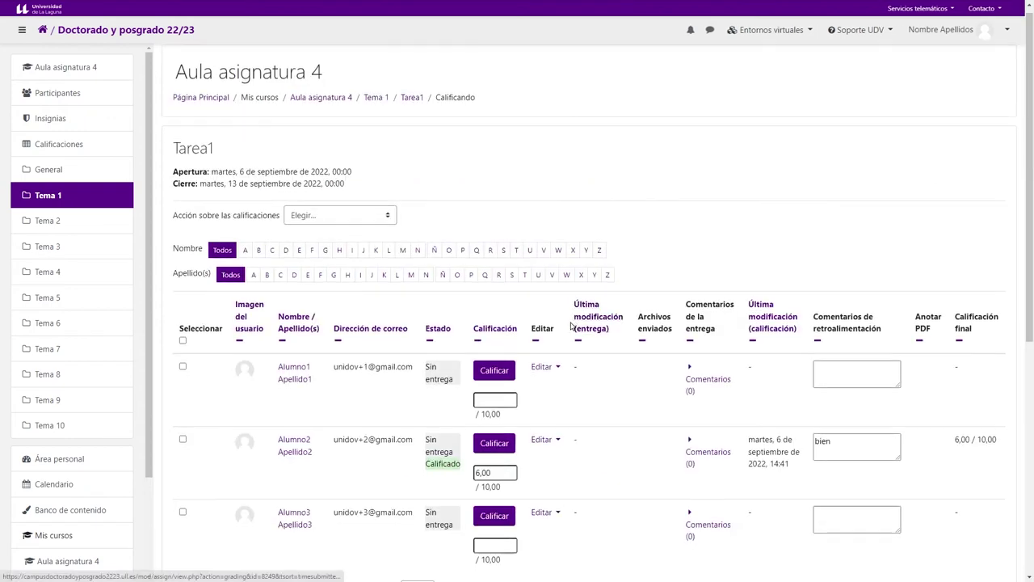
pyautogui.scroll(2, 353, 299)
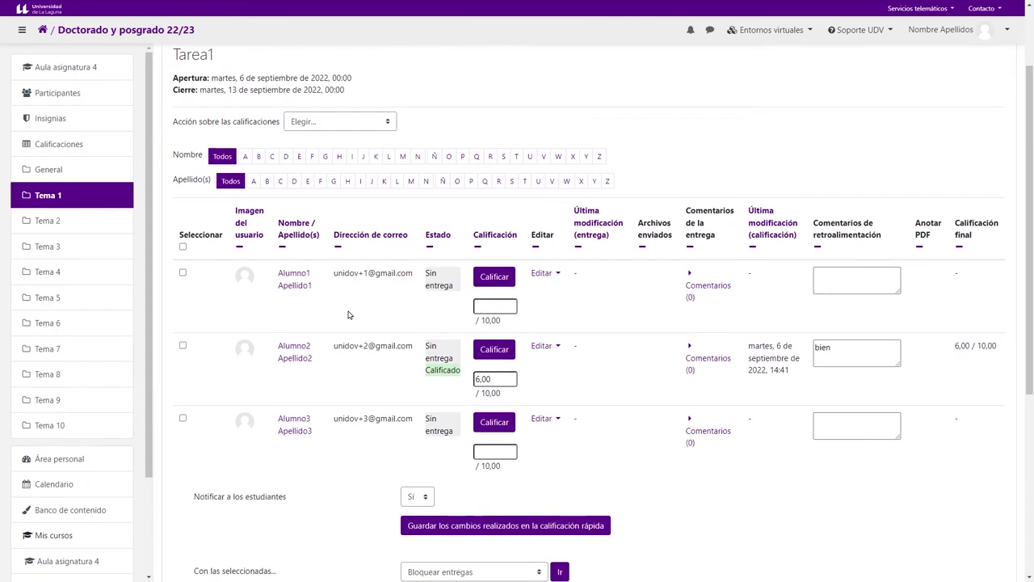
pyautogui.moveTo(228, 169); pyautogui.dragTo(175, 155)
pyautogui.click(483, 215)
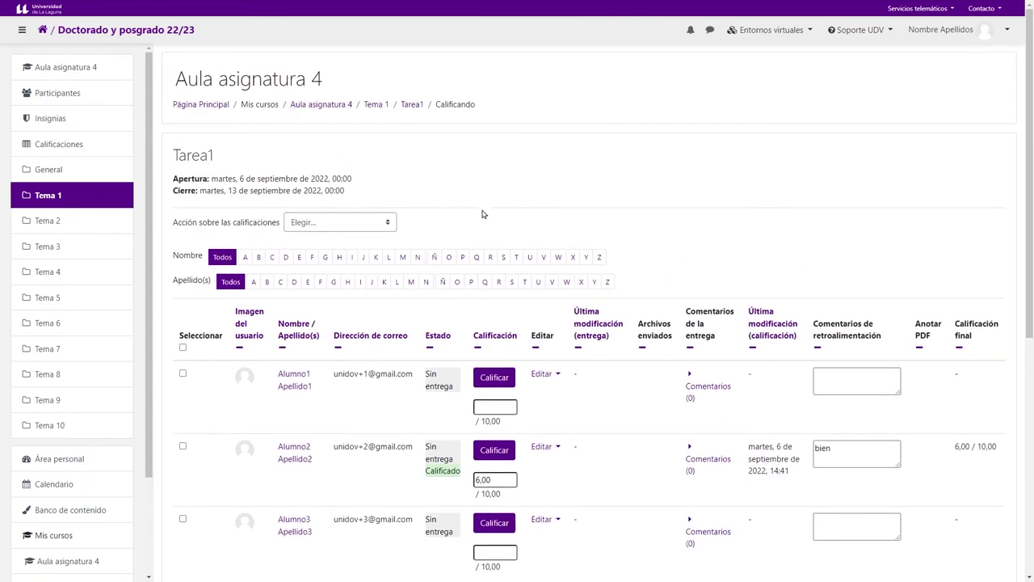
pyautogui.scroll(-1, 750, 368)
pyautogui.scroll(-2, 750, 368)
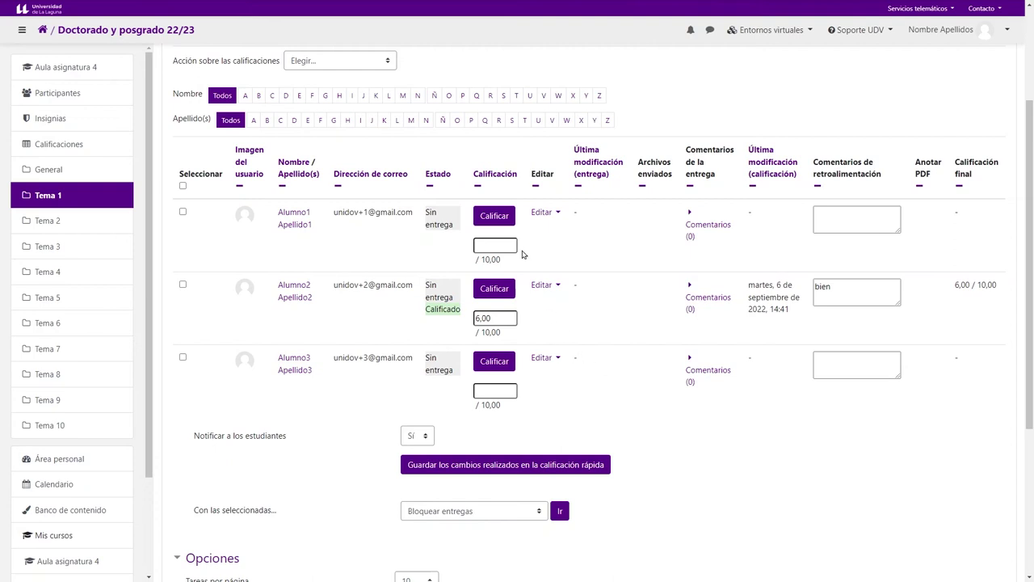
# - Open the second student's individual grading view, check the grade and feedback comment, and go back
pyautogui.click(497, 289)
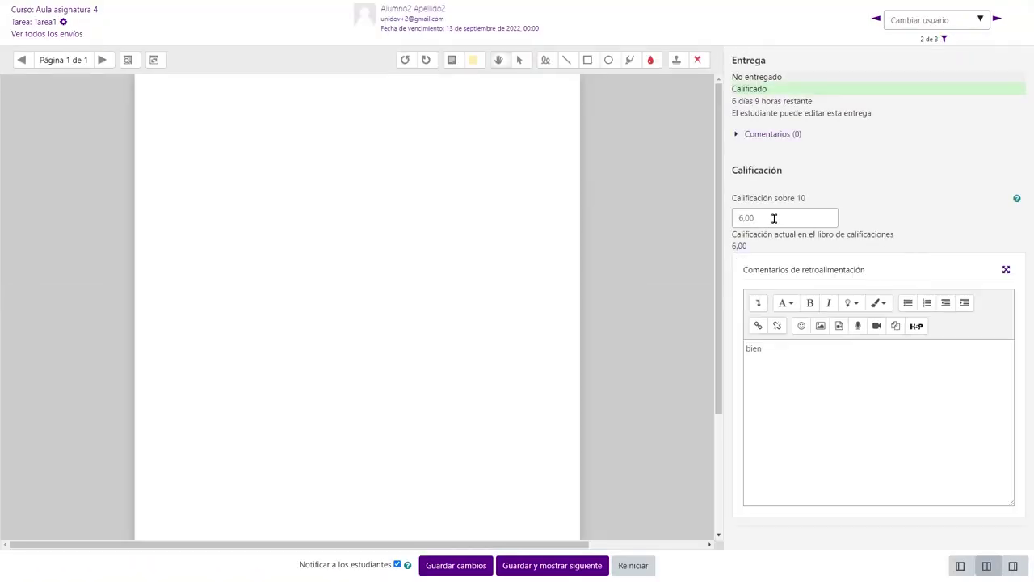
pyautogui.moveTo(766, 219); pyautogui.dragTo(735, 216)
pyautogui.click(805, 359)
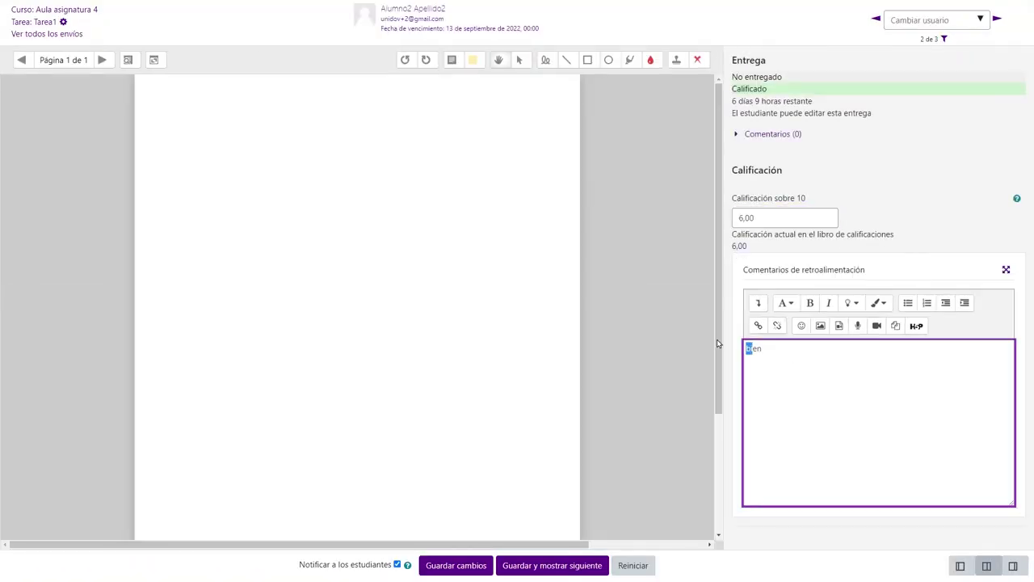
pyautogui.rightClick(760, 36)
pyautogui.click(790, 60)
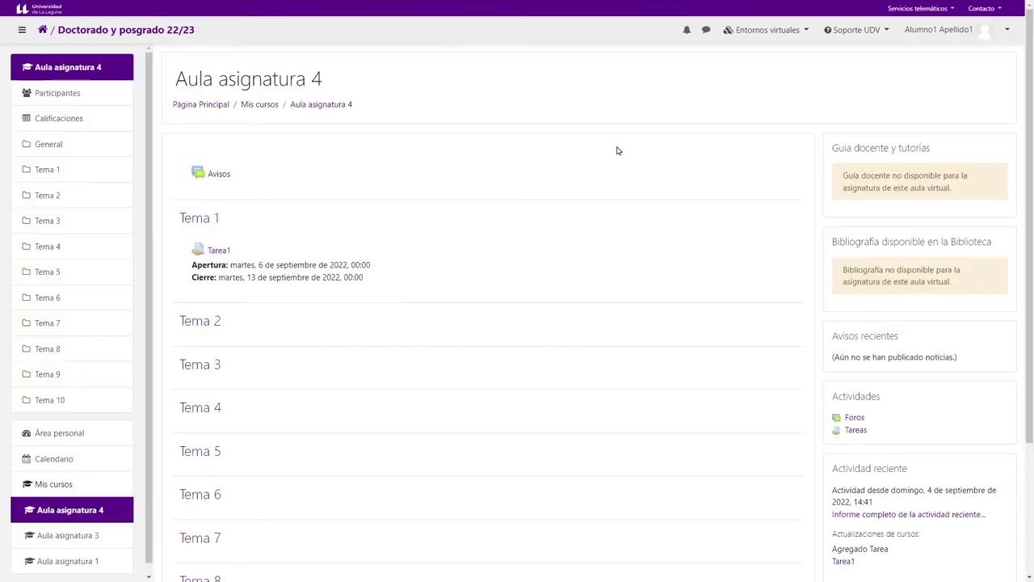
# - As the first student, open Tarea1 and submit the file calendario_2021_2022.pdf
pyautogui.click(224, 251)
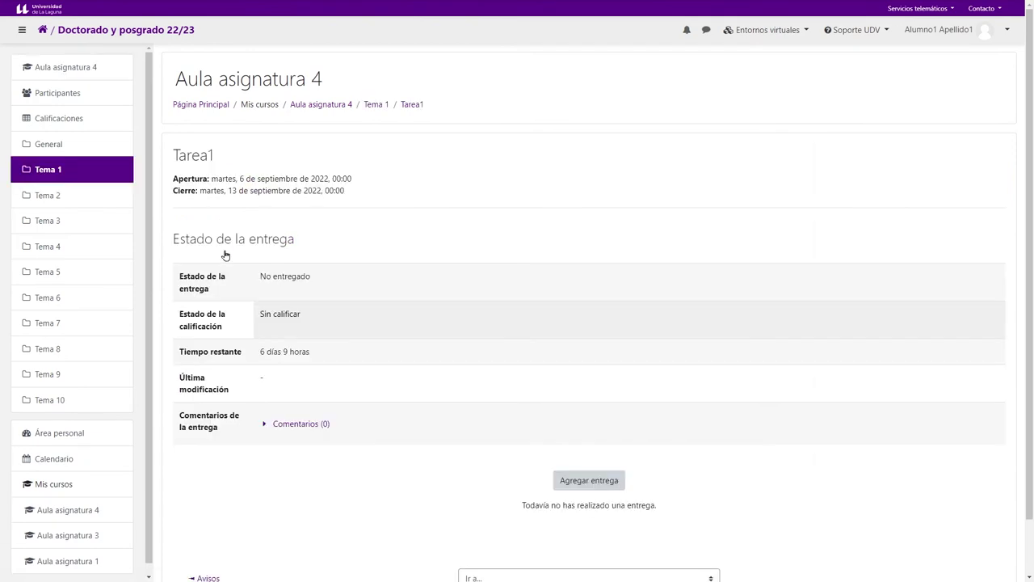
pyautogui.click(587, 480)
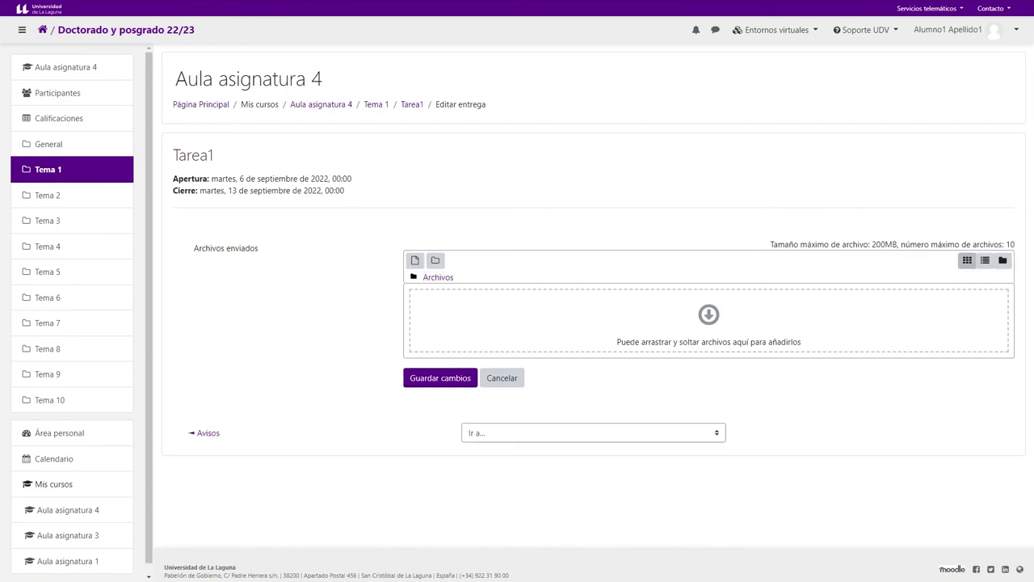
pyautogui.moveTo(1033, 176); pyautogui.dragTo(701, 329)
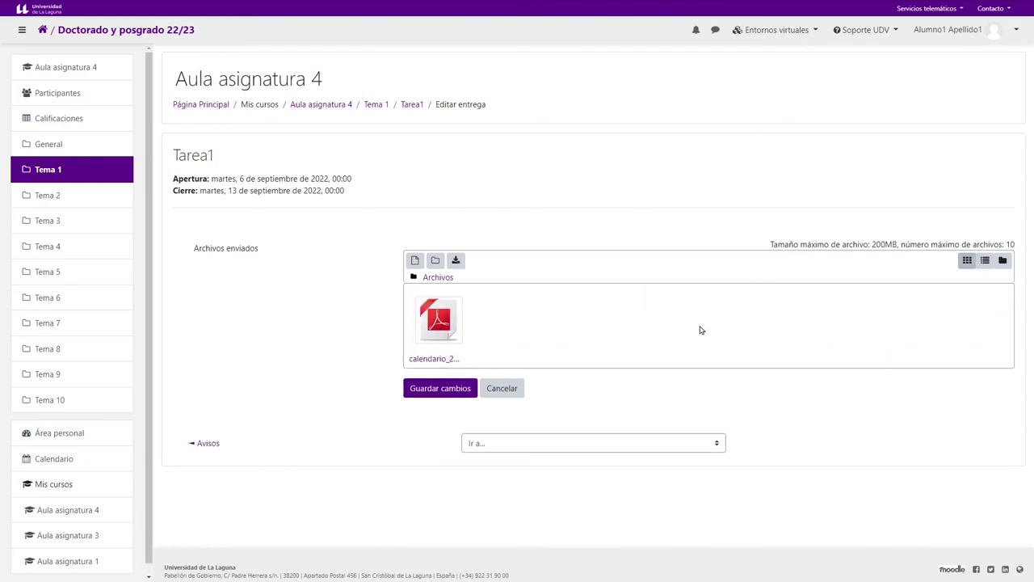
pyautogui.click(441, 388)
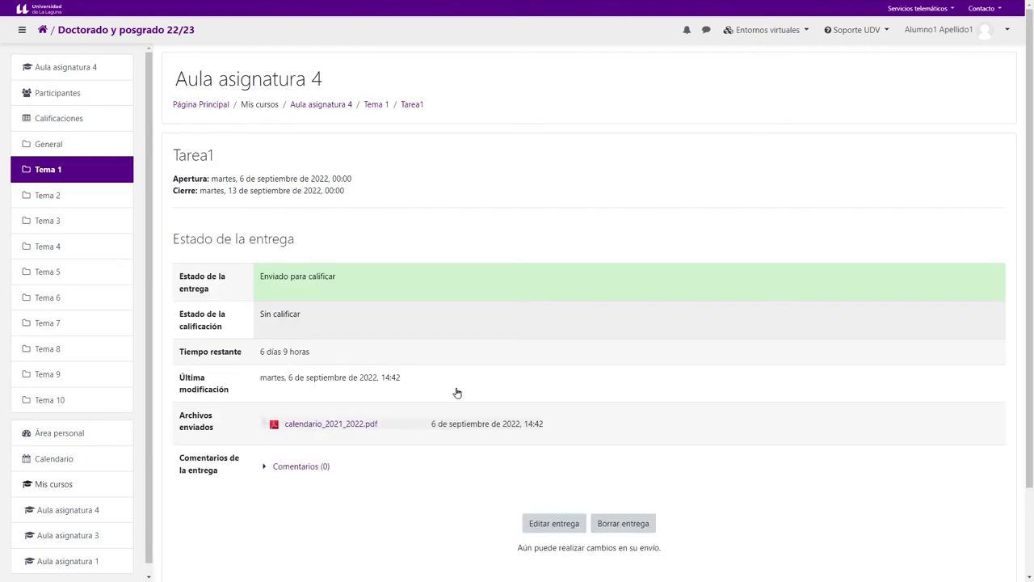
# - Return to the teacher session, open Tarea1 from the Aula asignatura 4 course page, and display all its submissions
pyautogui.click(316, 113)
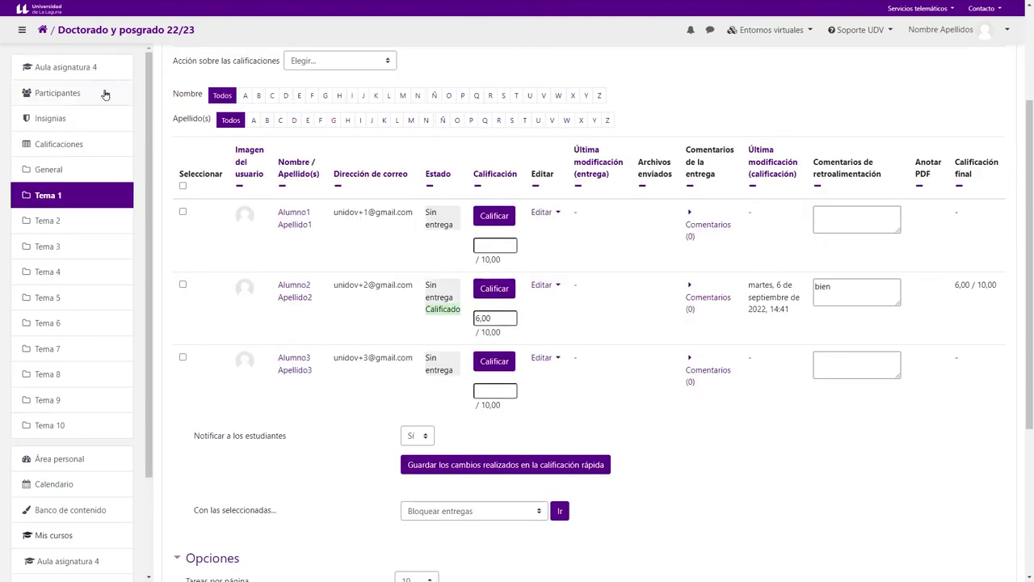
pyautogui.click(36, 68)
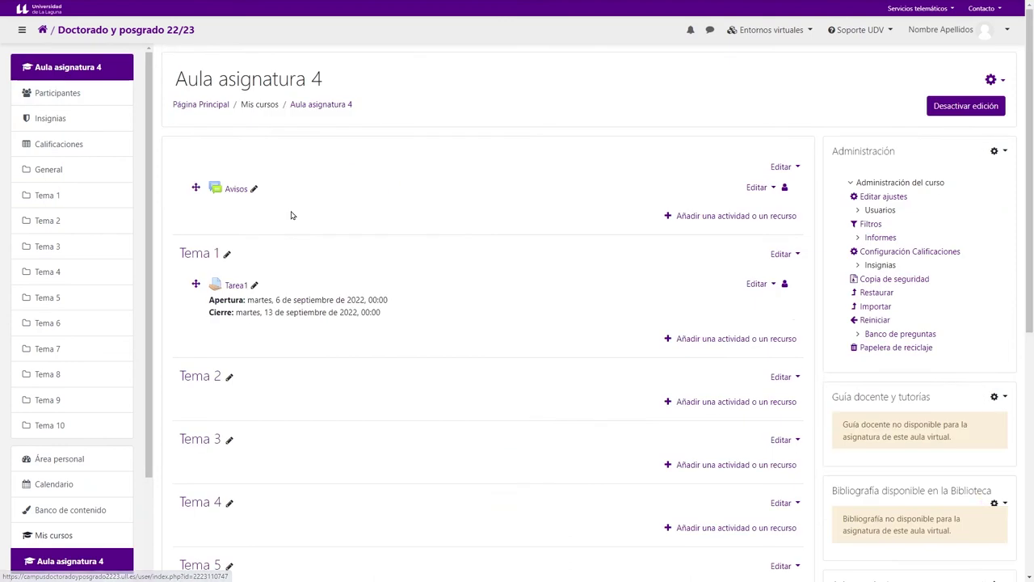
pyautogui.click(943, 31)
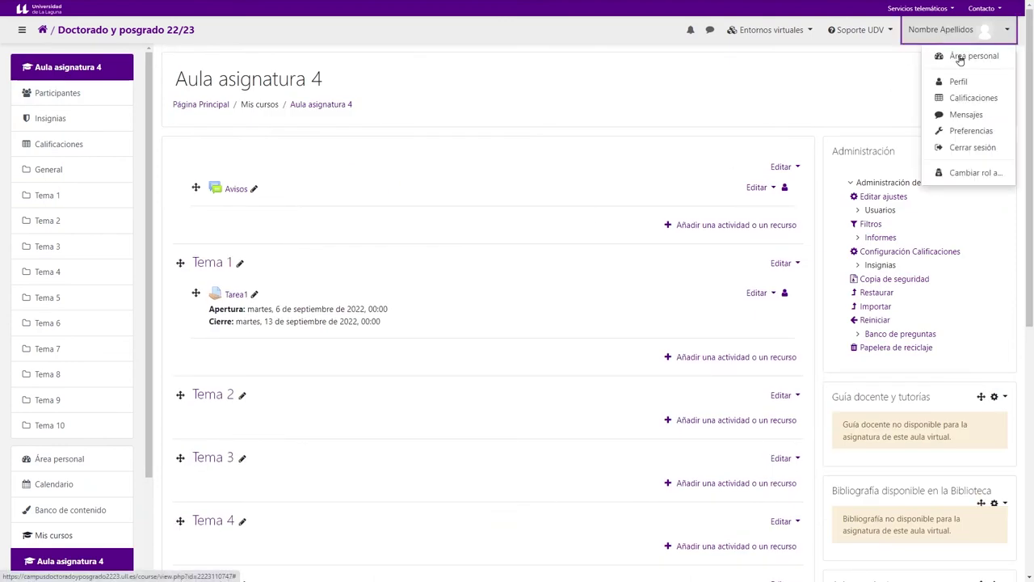
pyautogui.click(236, 296)
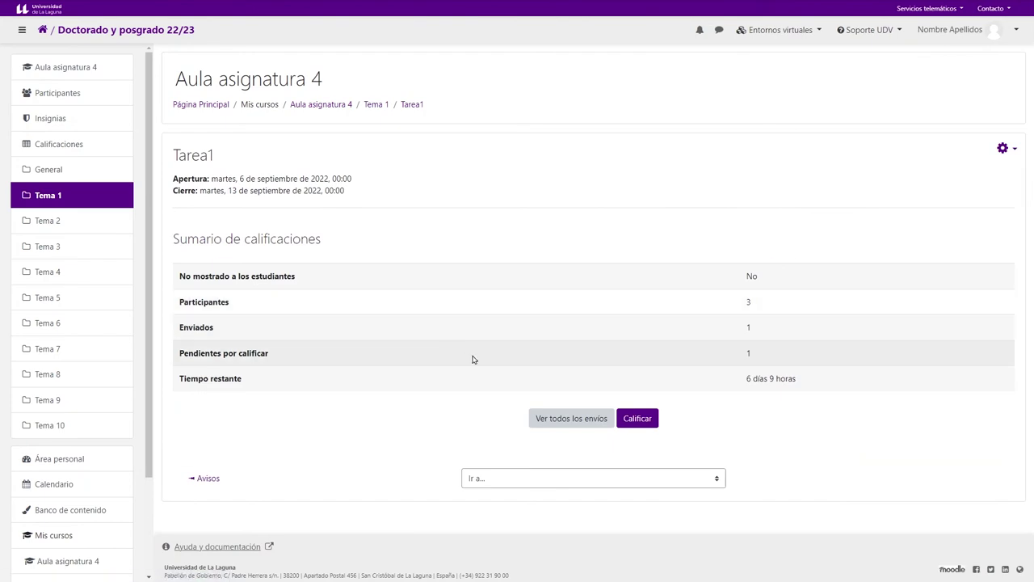
pyautogui.click(569, 420)
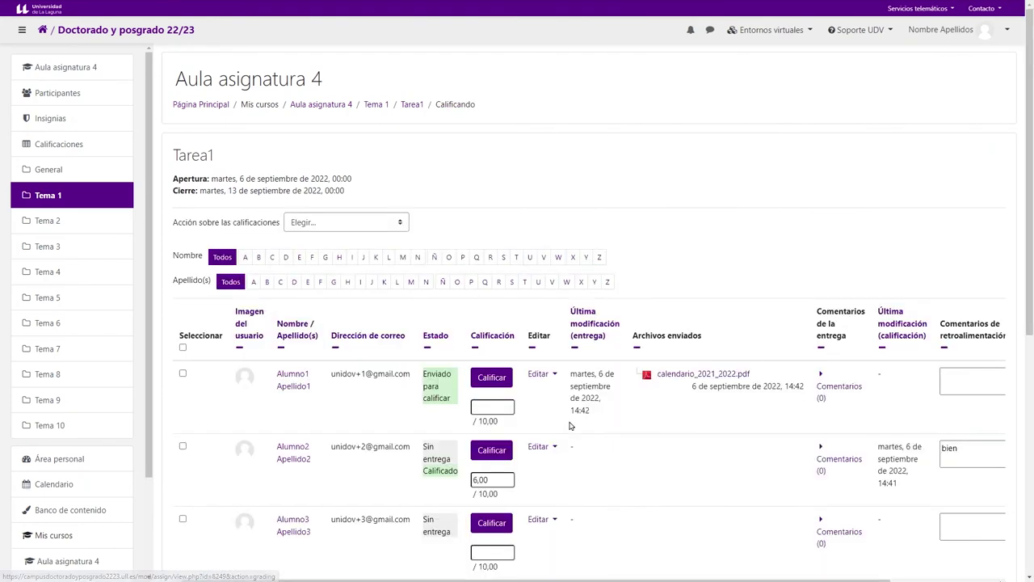
# - Check the first student's submission row and filter the submissions table by Enviada
pyautogui.scroll(-2, 628, 207)
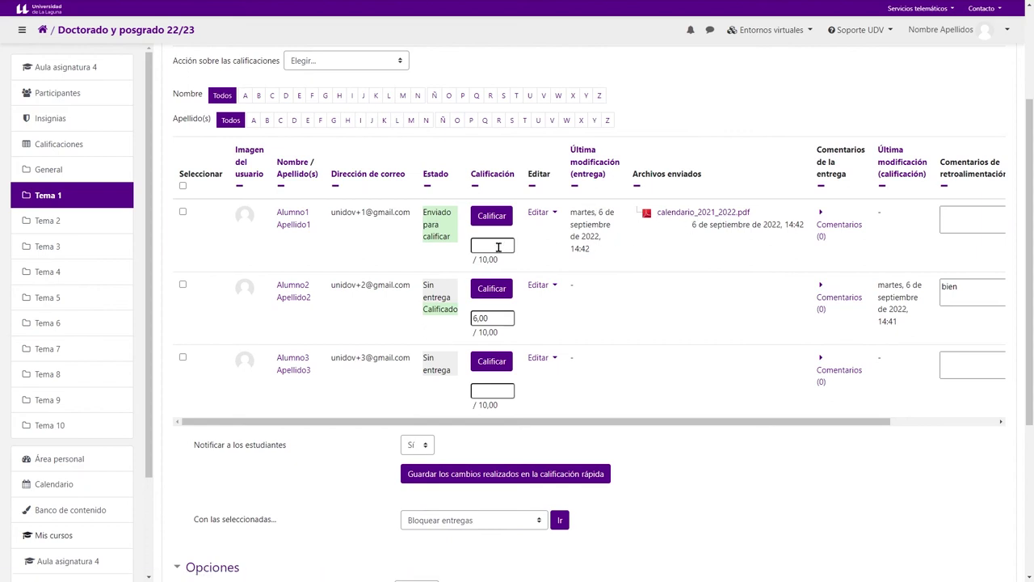
pyautogui.scroll(-1, 386, 404)
pyautogui.scroll(-1, 386, 404)
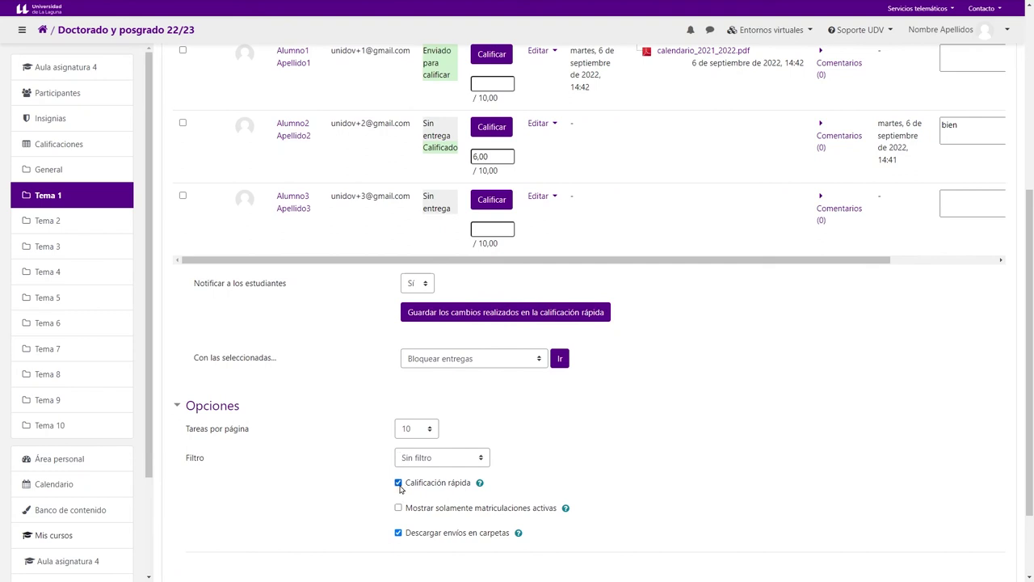
pyautogui.scroll(2, 611, 389)
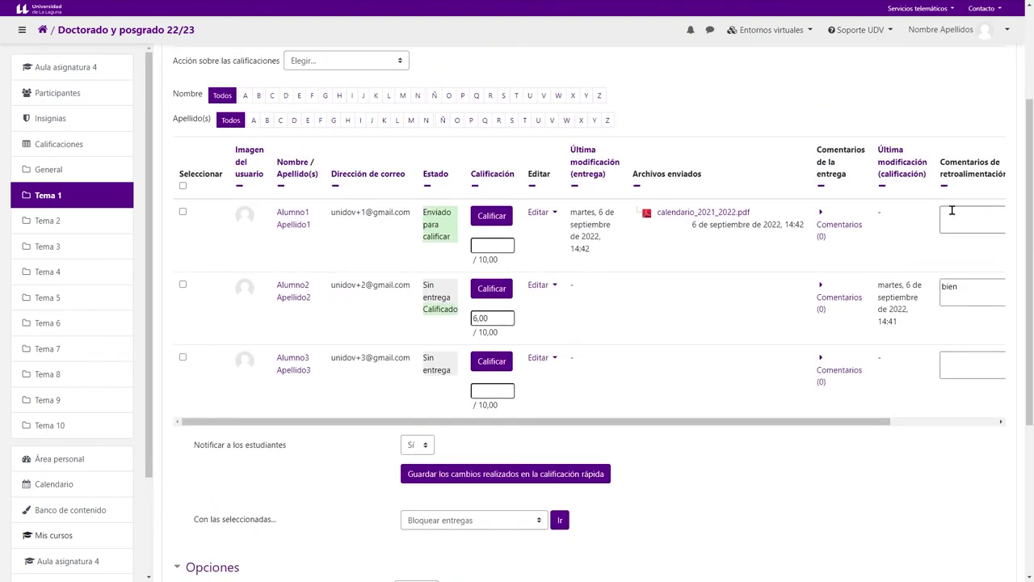
pyautogui.scroll(-3, 492, 457)
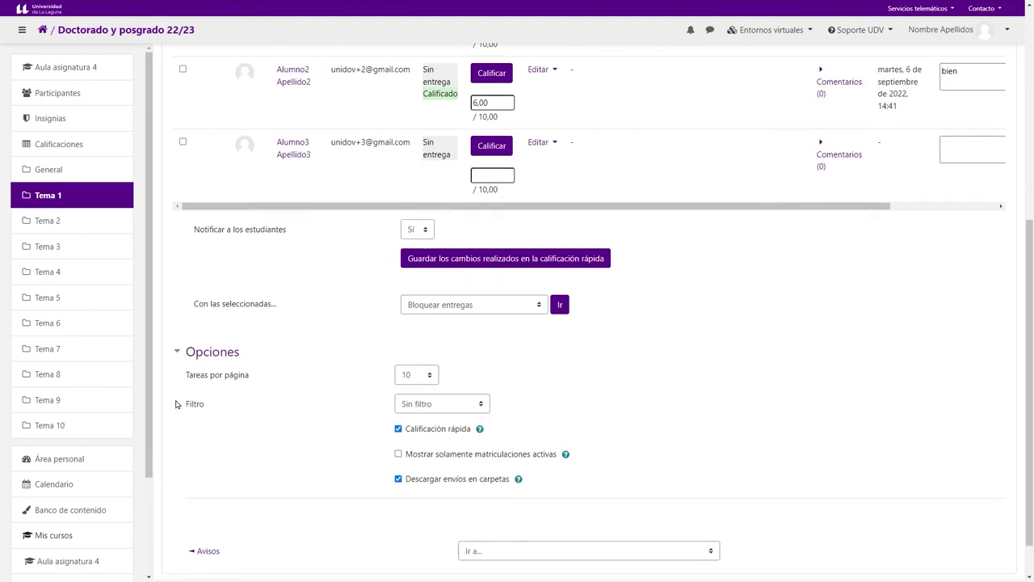
pyautogui.click(437, 408)
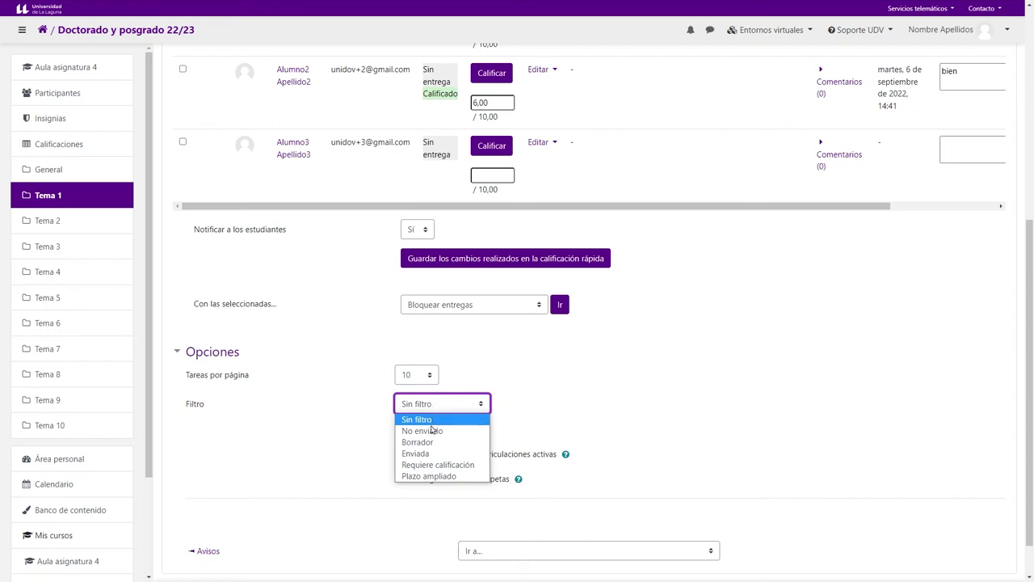
pyautogui.click(429, 454)
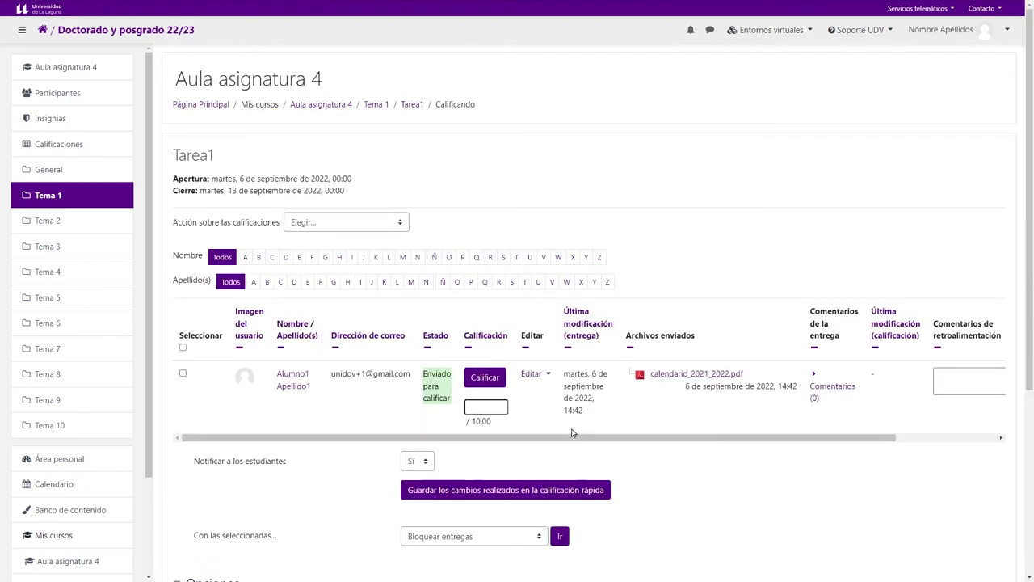
# - Change the submissions table filter to No enviado
pyautogui.scroll(-1, 398, 364)
pyautogui.scroll(-4, 466, 354)
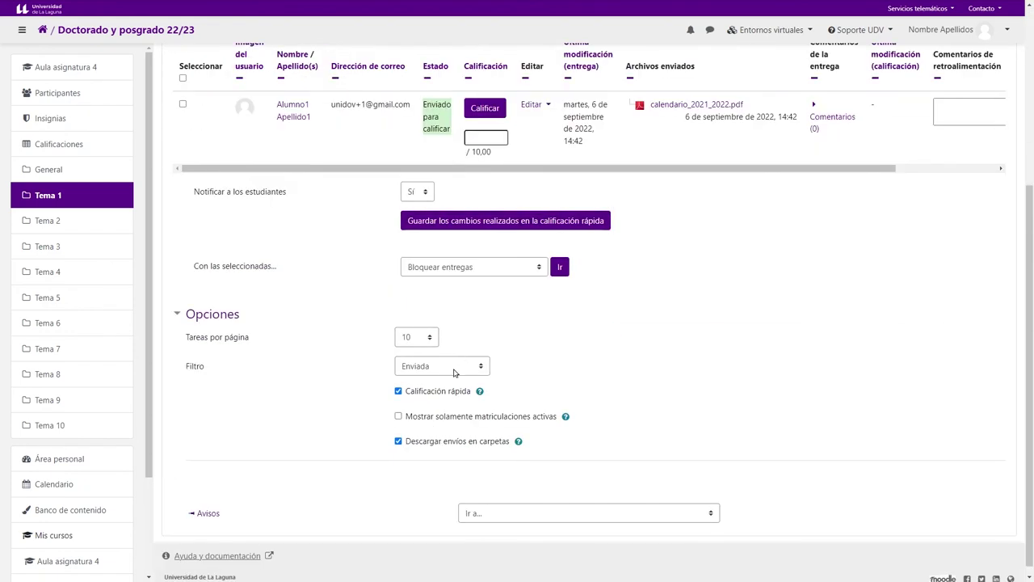
pyautogui.click(453, 372)
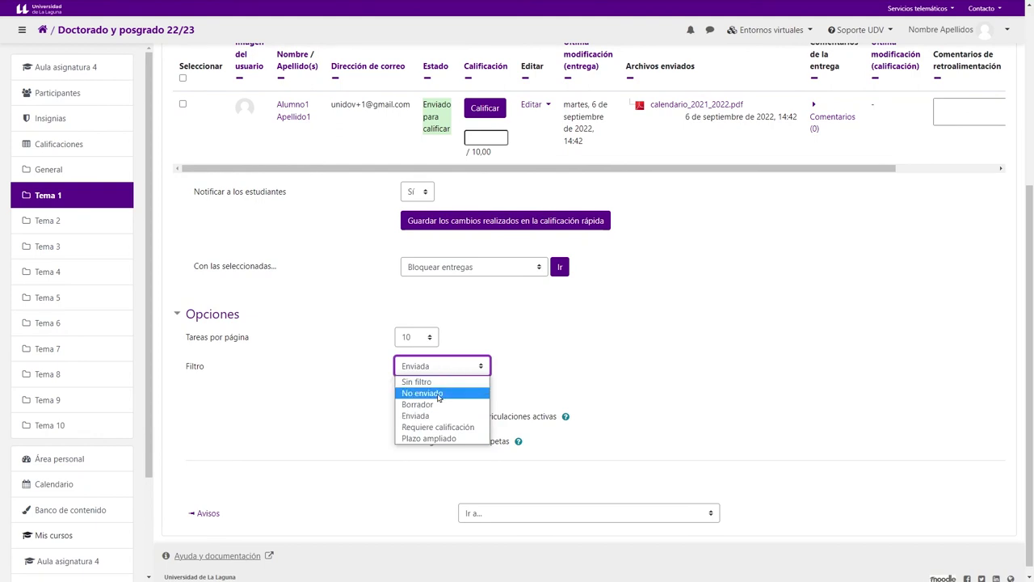
pyautogui.click(438, 394)
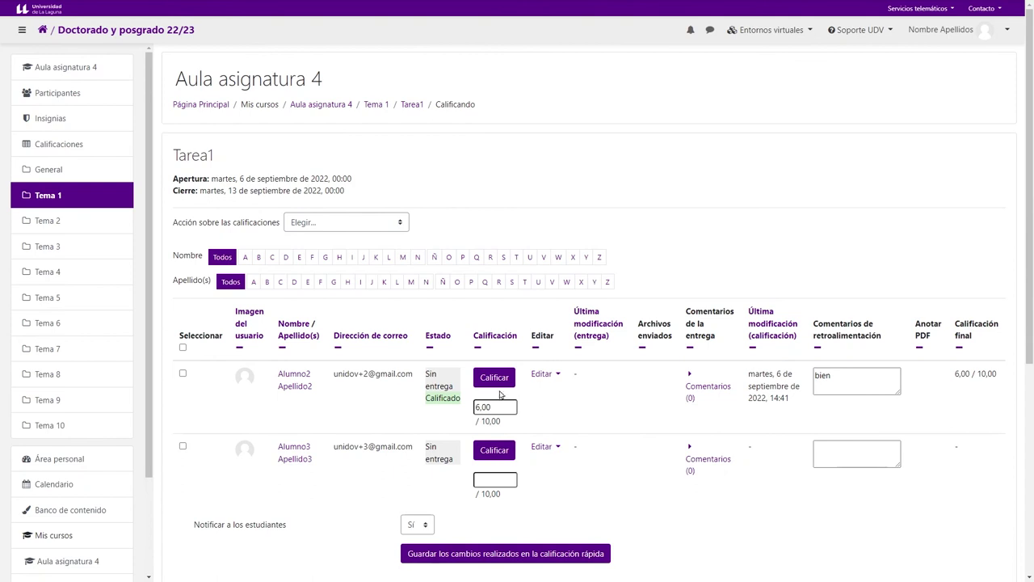
# - Examine the rows of students without a submission and the first-name and surname initial filters above the table
pyautogui.scroll(-3, 533, 421)
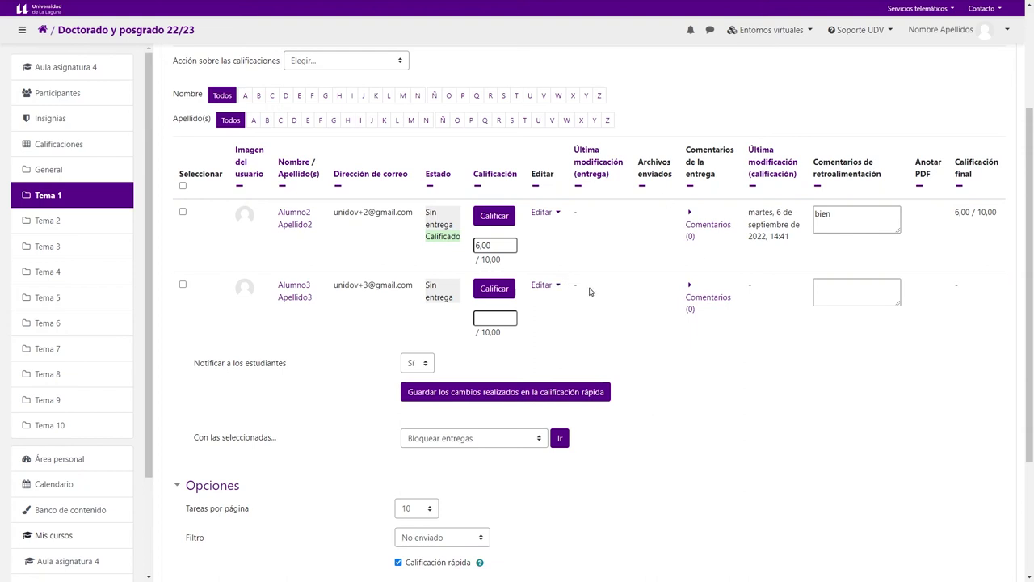
pyautogui.scroll(1, 592, 291)
pyautogui.moveTo(173, 147); pyautogui.dragTo(614, 152)
pyautogui.moveTo(194, 172); pyautogui.dragTo(187, 172)
pyautogui.click(187, 174)
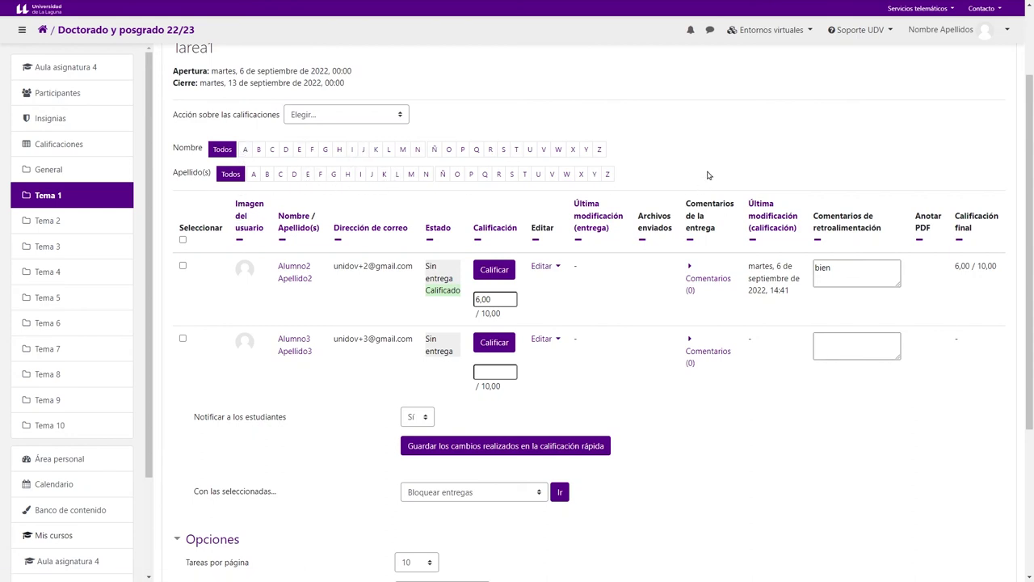
pyautogui.scroll(-1, 339, 438)
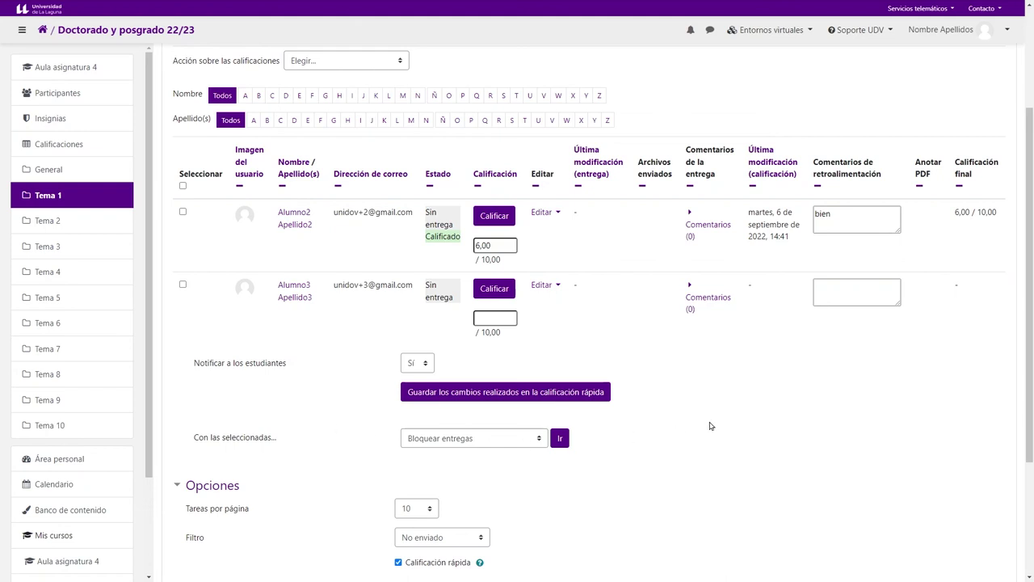
pyautogui.scroll(3, 710, 426)
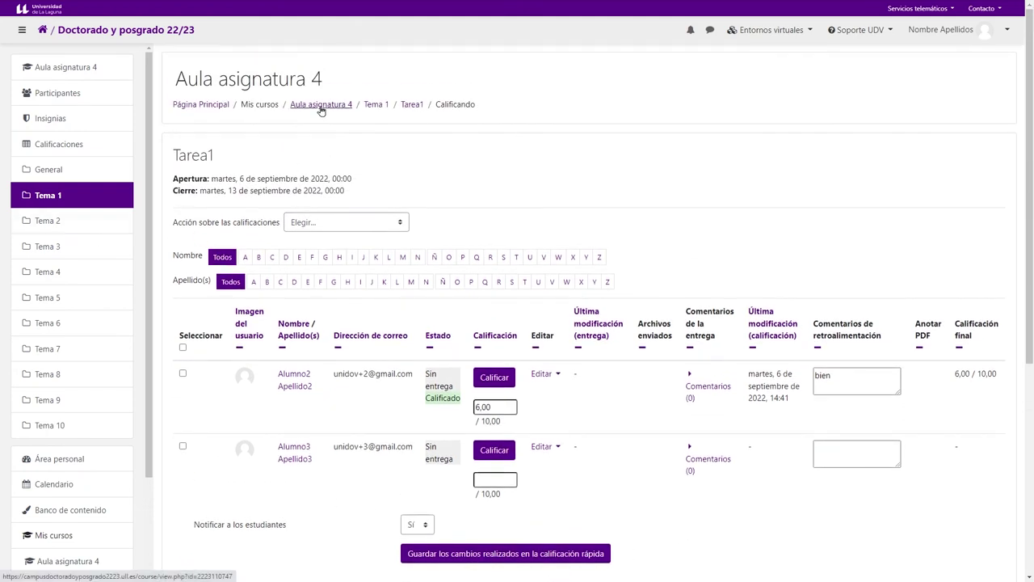
# - Go back to Tarea1, open its individual grading view, and filter the students by Enviada
pyautogui.click(412, 106)
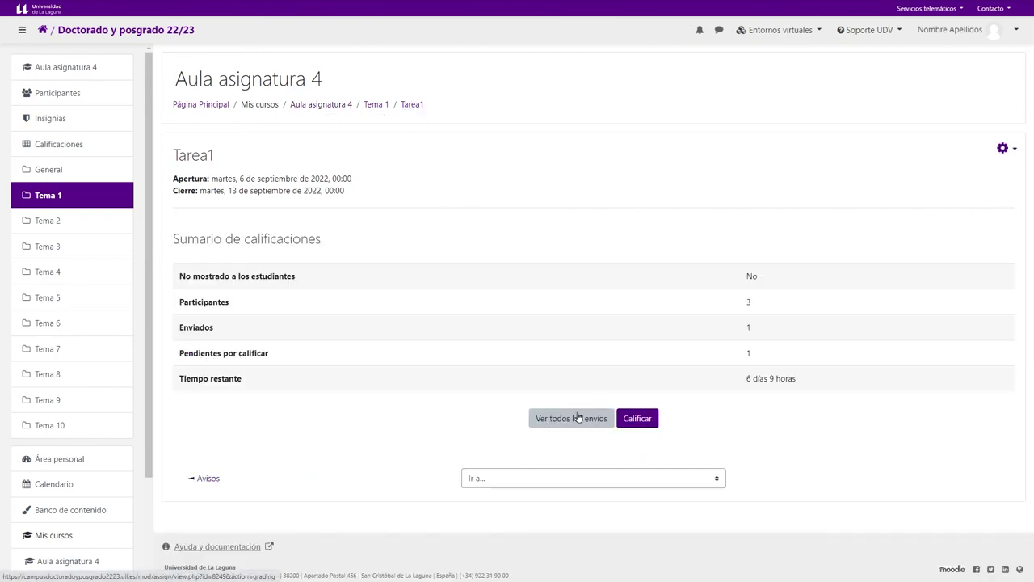
pyautogui.click(642, 423)
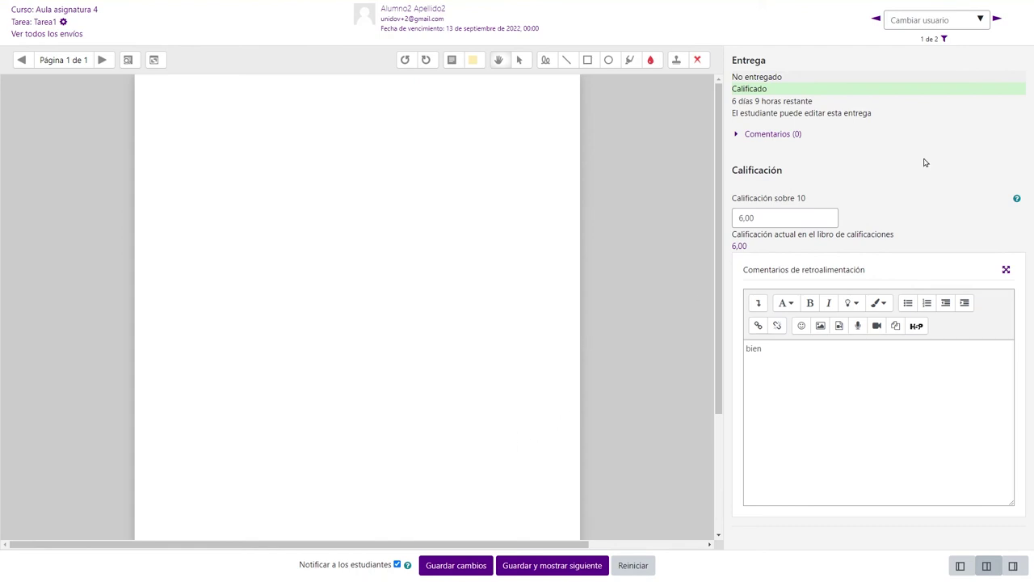
pyautogui.click(946, 41)
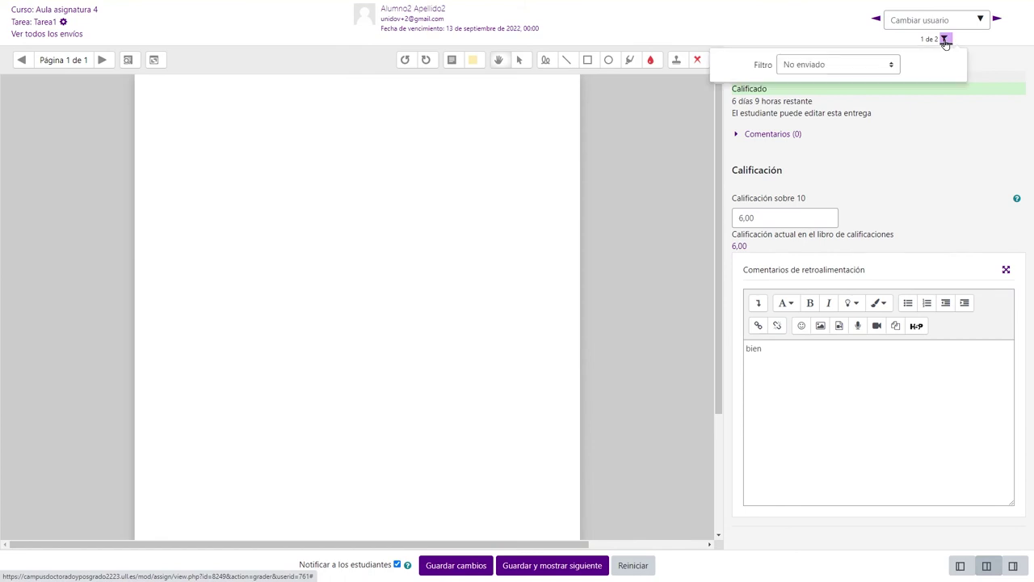
pyautogui.click(872, 67)
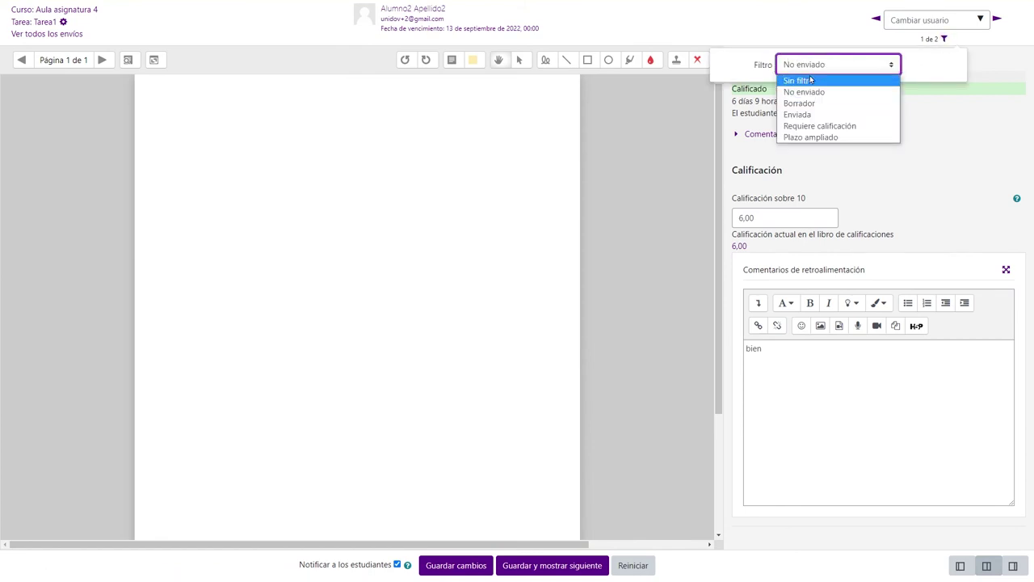
pyautogui.click(796, 114)
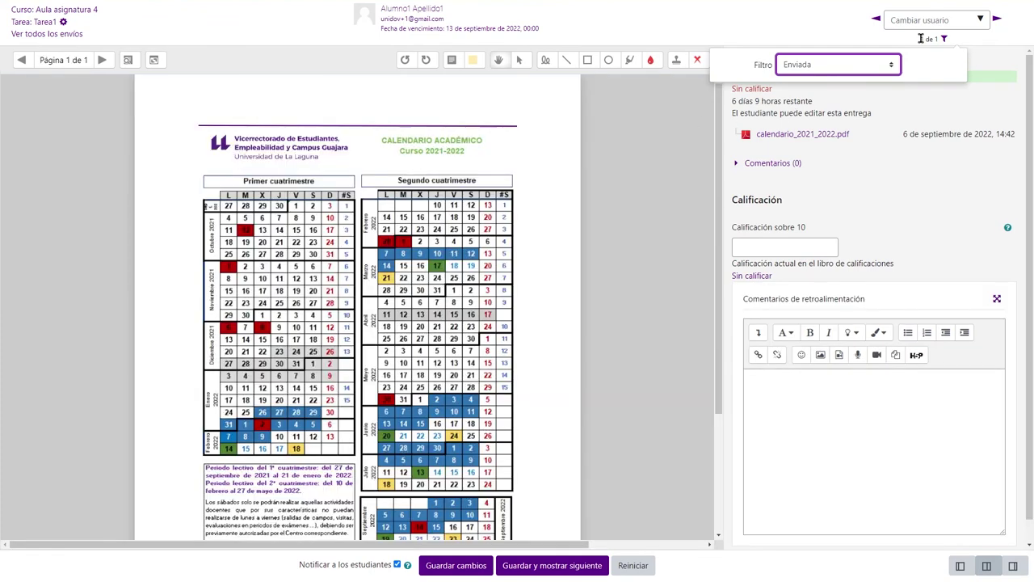
# - Check the student counter in the grading view and set the filter to Sin filtro
pyautogui.moveTo(919, 38); pyautogui.dragTo(939, 39)
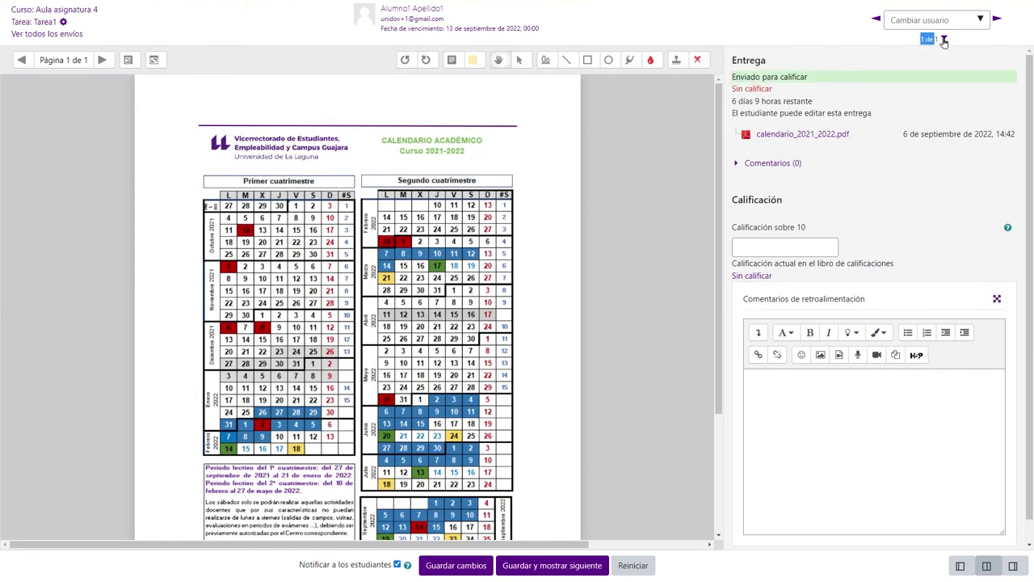
pyautogui.click(944, 40)
pyautogui.click(850, 69)
pyautogui.click(834, 81)
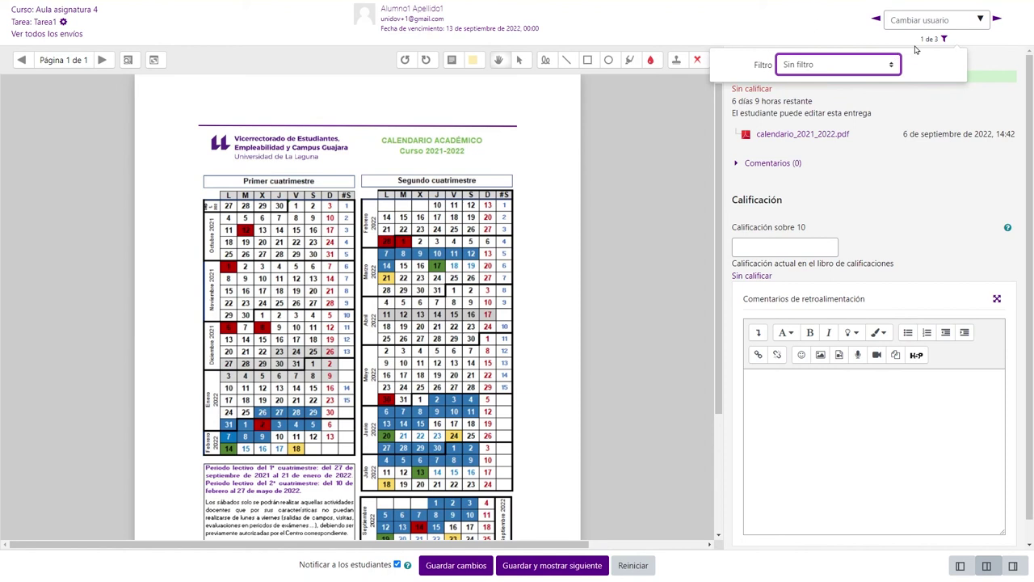
pyautogui.moveTo(921, 39); pyautogui.dragTo(936, 41)
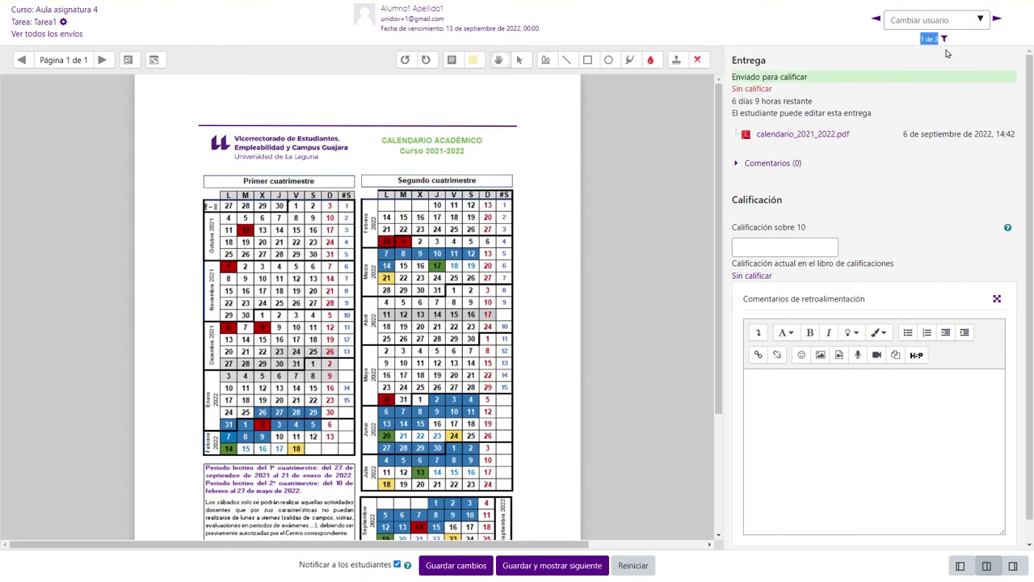
# - Move through the students in the grading view back to the first one and look over the submitted calendar PDF
pyautogui.click(998, 19)
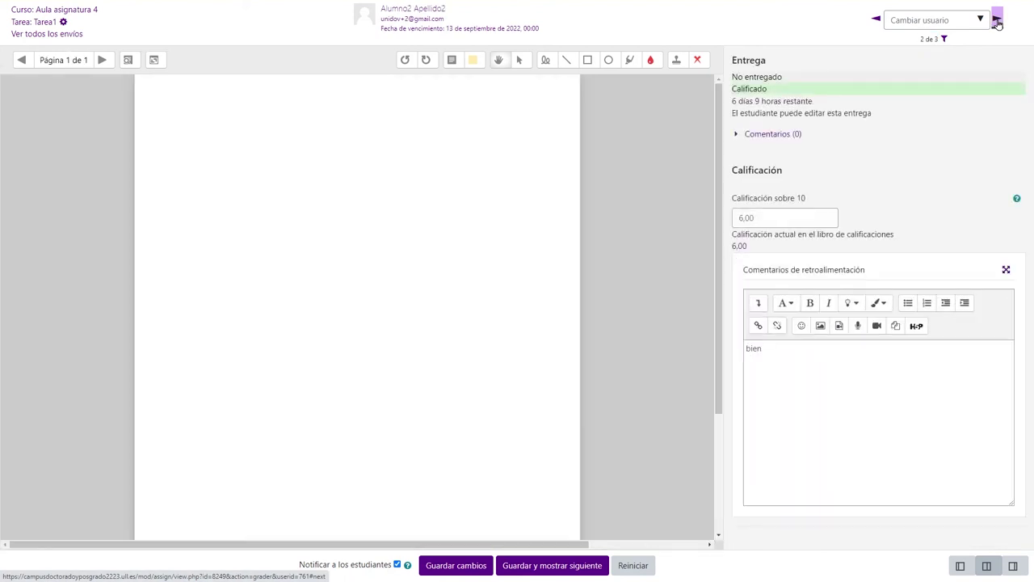
pyautogui.click(997, 20)
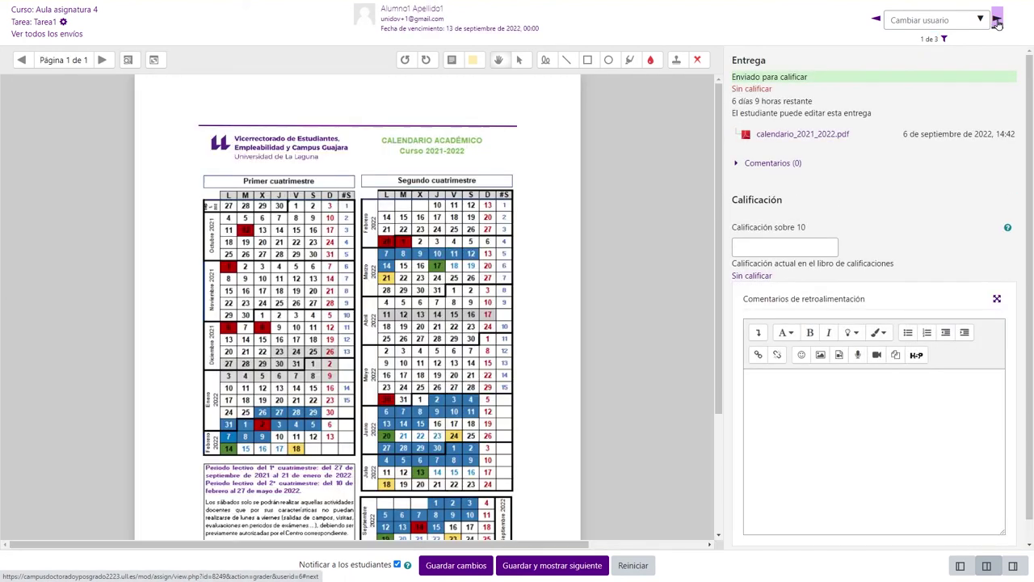
pyautogui.scroll(-5, 716, 220)
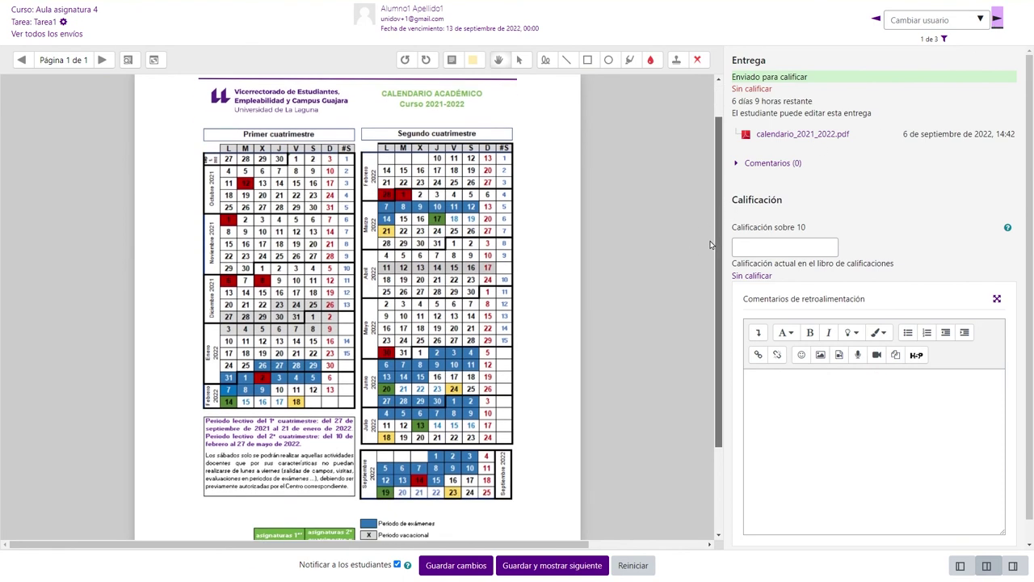
pyautogui.scroll(4, 716, 186)
pyautogui.scroll(1, 716, 176)
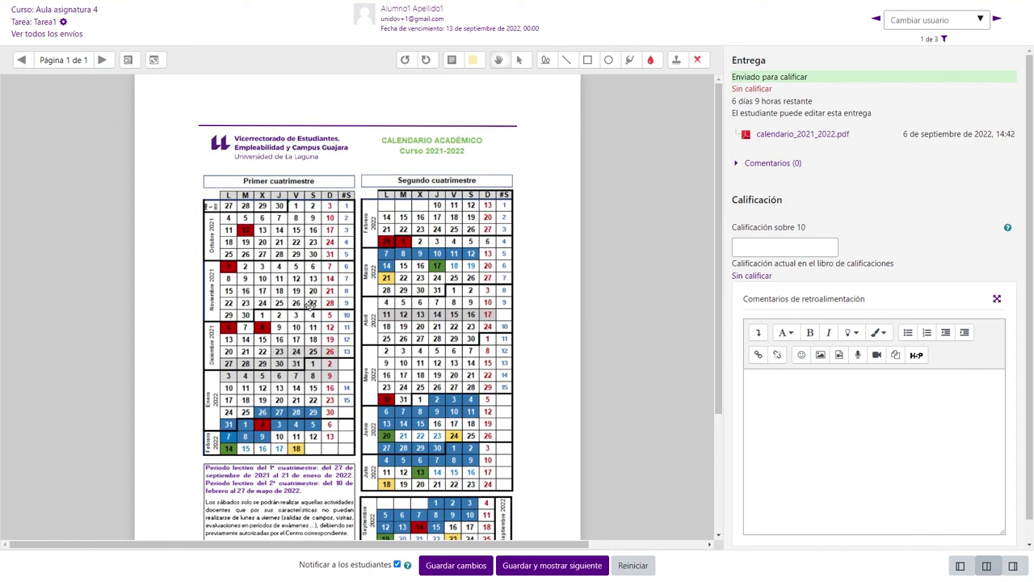
pyautogui.scroll(-1, 461, 340)
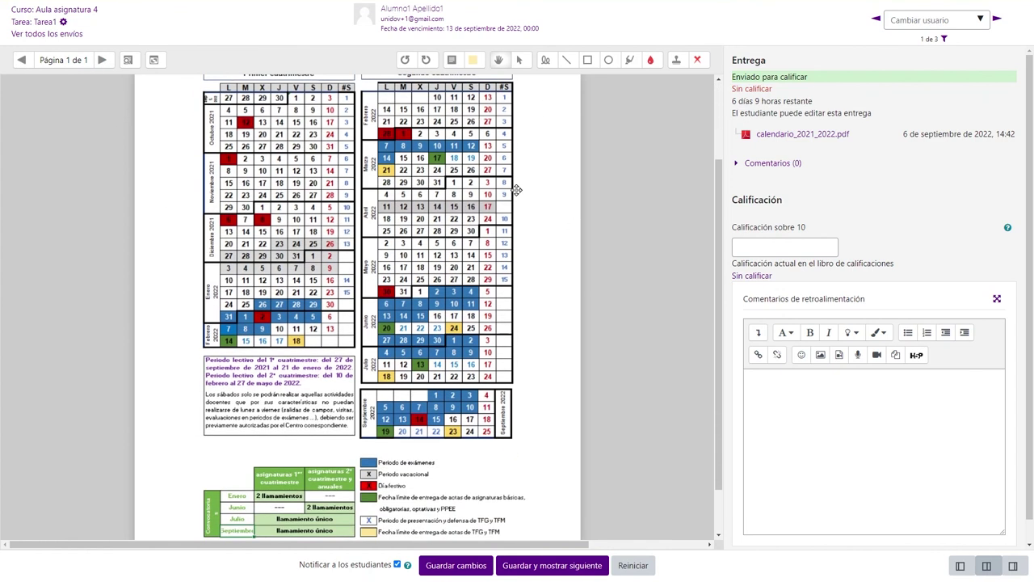
# - Annotate the PDF with red freehand pen strokes over the calendars and an ellipse around the November–December dates of the first term
pyautogui.scroll(1, 478, 244)
pyautogui.moveTo(483, 146)
pyautogui.mouseDown()
pyautogui.moveTo(370, 178)
pyautogui.moveTo(415, 188)
pyautogui.moveTo(355, 340)
pyautogui.mouseUp()
pyautogui.moveTo(360, 409)
pyautogui.mouseDown()
pyautogui.moveTo(372, 319)
pyautogui.moveTo(307, 347)
pyautogui.moveTo(333, 359)
pyautogui.mouseUp()
pyautogui.click(608, 59)
pyautogui.moveTo(270, 242); pyautogui.dragTo(387, 359)
# - Highlight a line across the October dates and another across the late January dates of the PDF with the highlighter tool
pyautogui.click(630, 59)
pyautogui.moveTo(236, 234); pyautogui.dragTo(408, 234)
pyautogui.moveTo(225, 412); pyautogui.dragTo(336, 413)
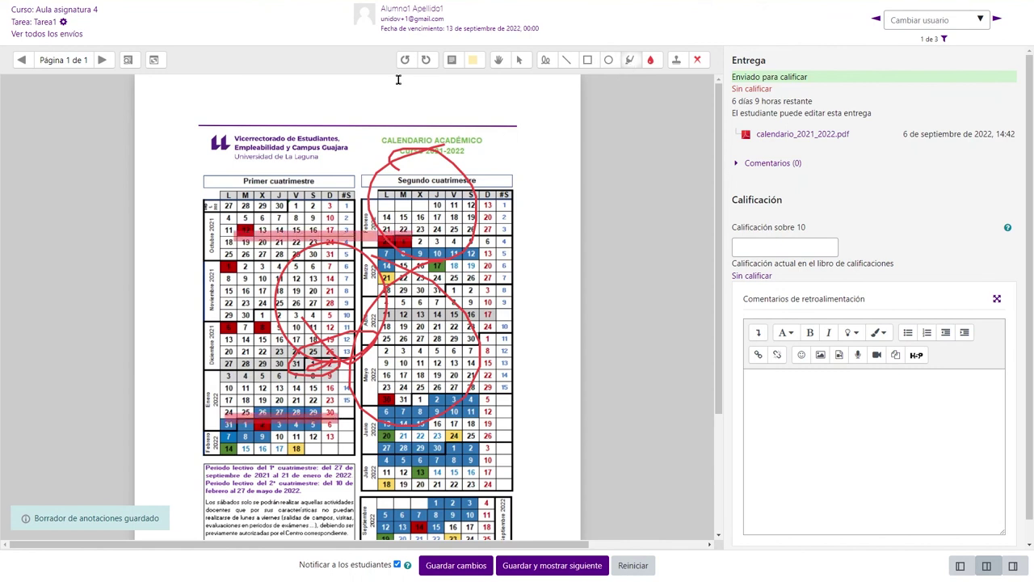
# - Add a yellow comment reading "sdsa asdfasdasd asdasdad" over the header of the submitted PDF
pyautogui.click(473, 60)
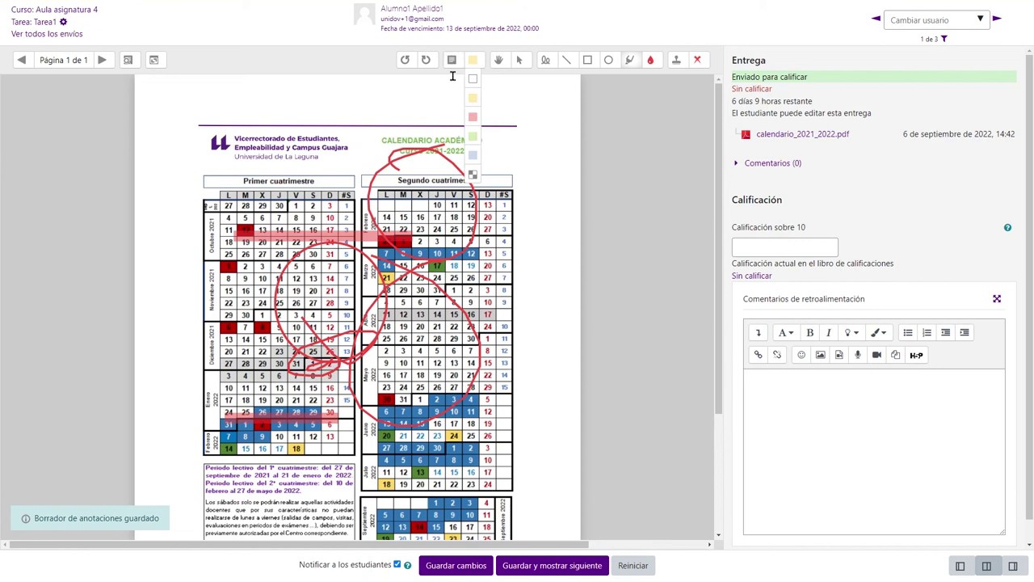
pyautogui.click(472, 98)
pyautogui.moveTo(292, 128); pyautogui.dragTo(327, 169)
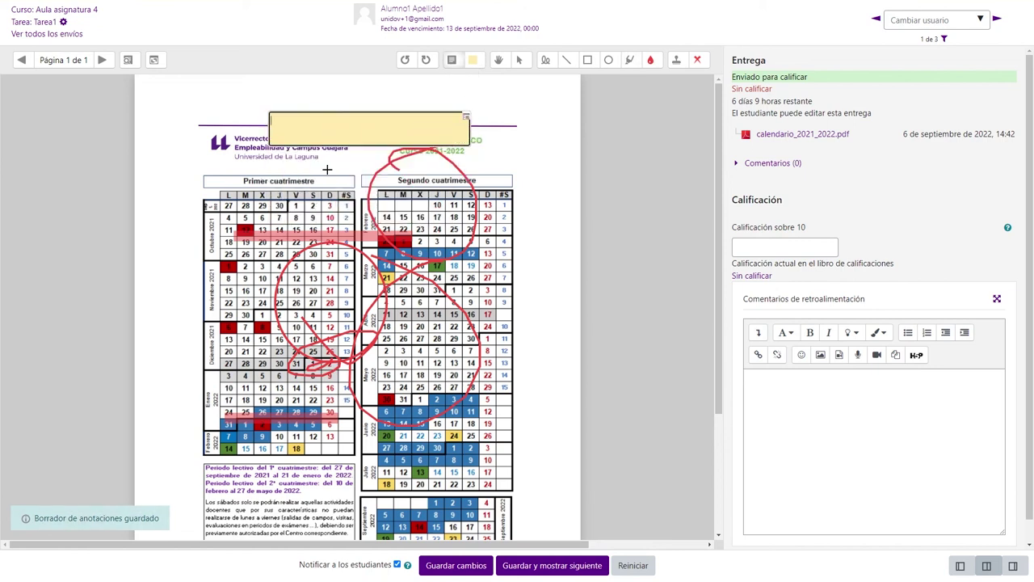
pyautogui.write('sdsa asdfasdsd asdasdad')
pyautogui.click(501, 113)
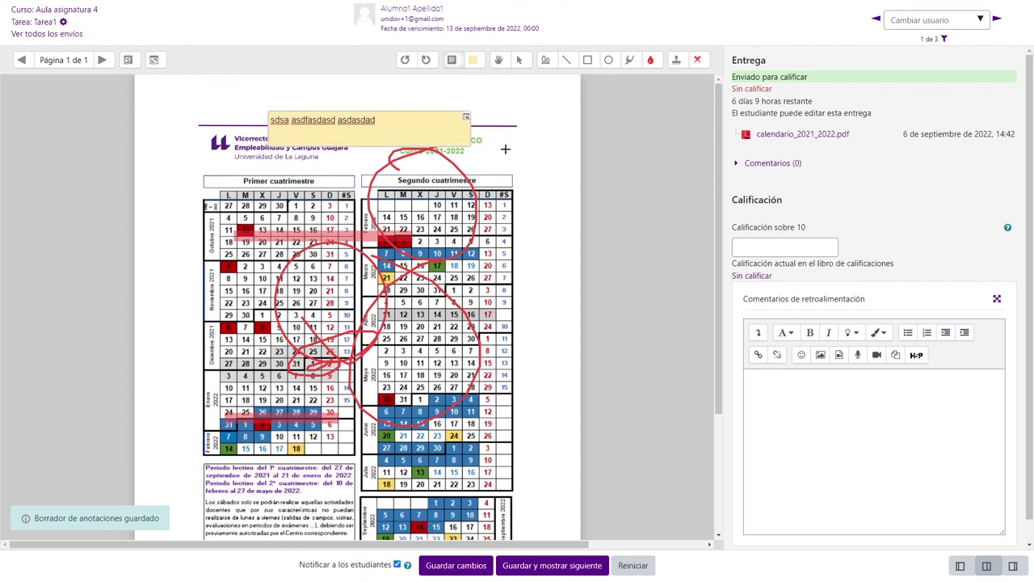
# - Collapse the yellow comment on the PDF and save a grade of 10 for the first student's submission
pyautogui.click(267, 116)
pyautogui.click(274, 119)
pyautogui.click(767, 247)
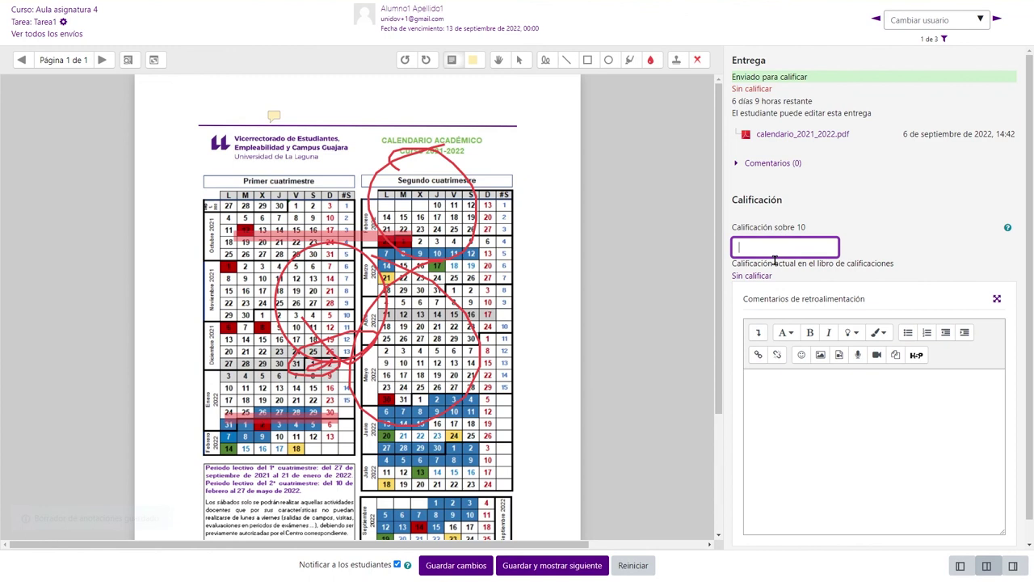
pyautogui.write('10')
pyautogui.click(812, 389)
pyautogui.scroll(-1, 756, 305)
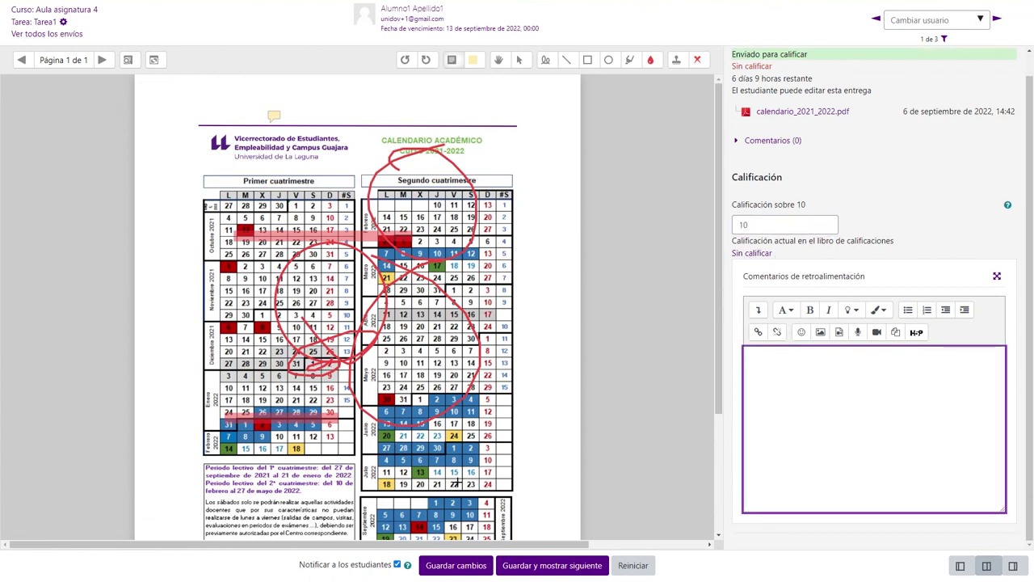
pyautogui.moveTo(309, 565); pyautogui.dragTo(386, 568)
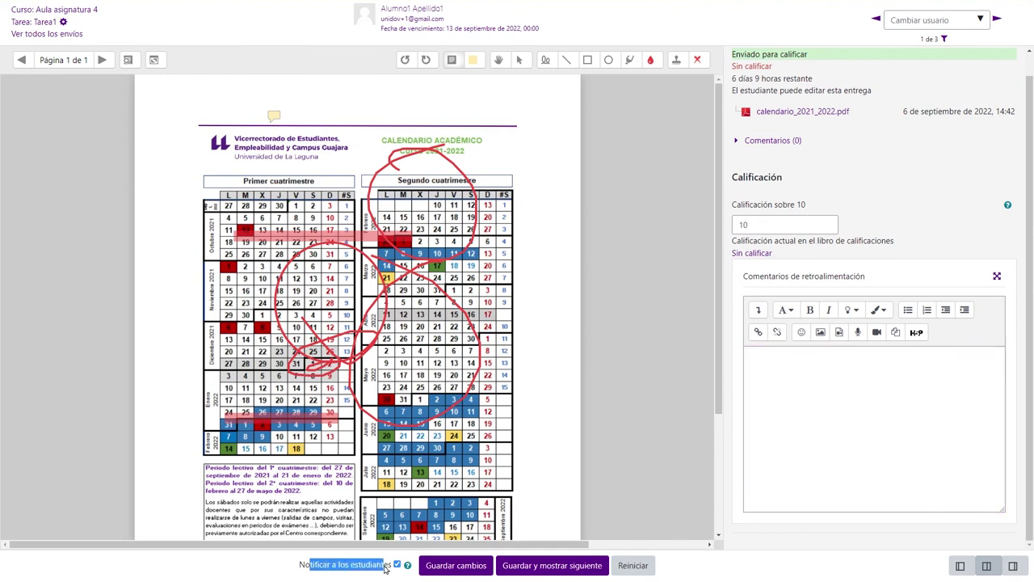
pyautogui.click(454, 566)
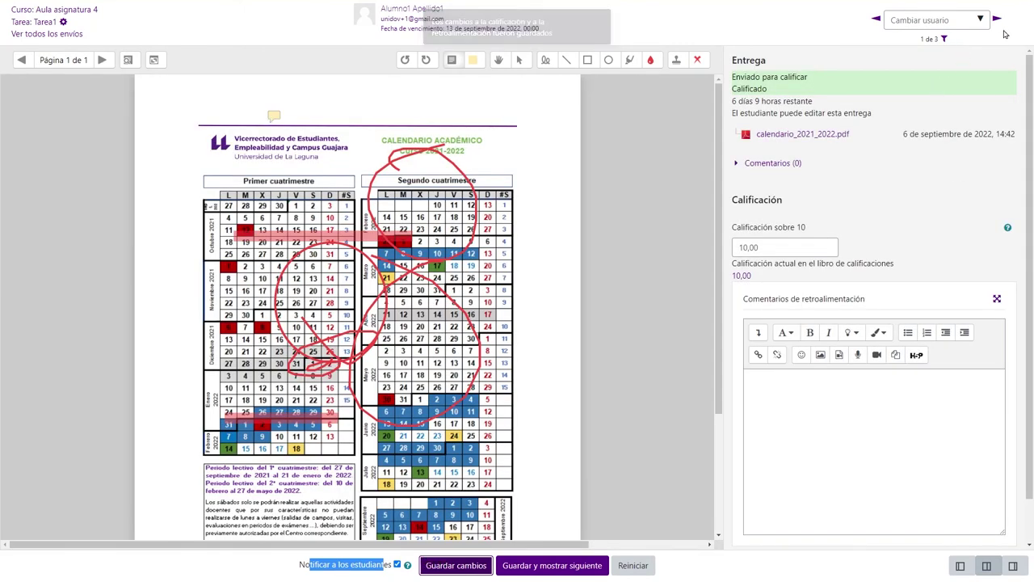
# - Move to the second student's grading page, and return to the list of all Tarea1 submissions to review the grading table
pyautogui.click(997, 20)
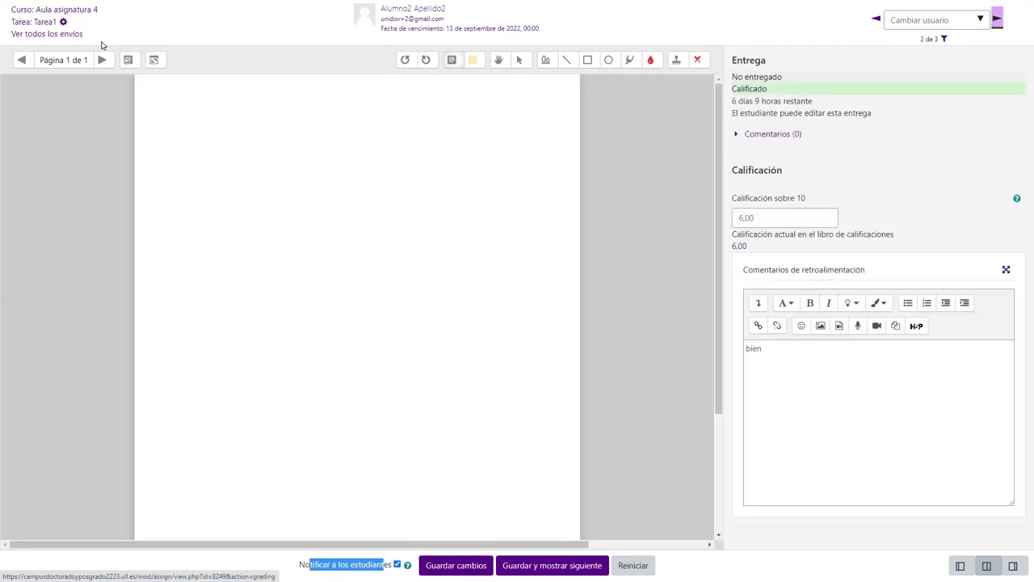
pyautogui.moveTo(101, 40); pyautogui.dragTo(33, 12)
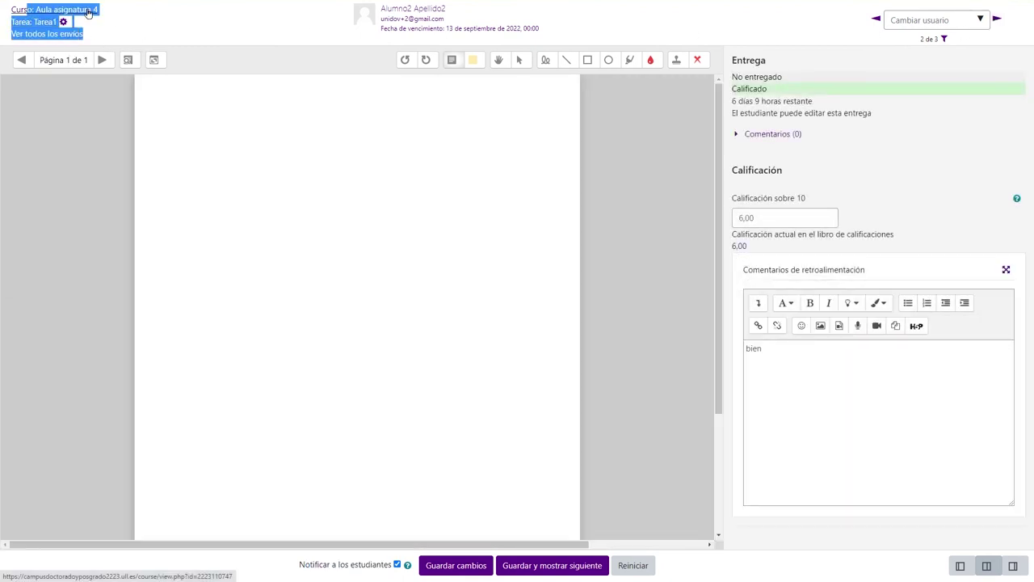
pyautogui.click(114, 26)
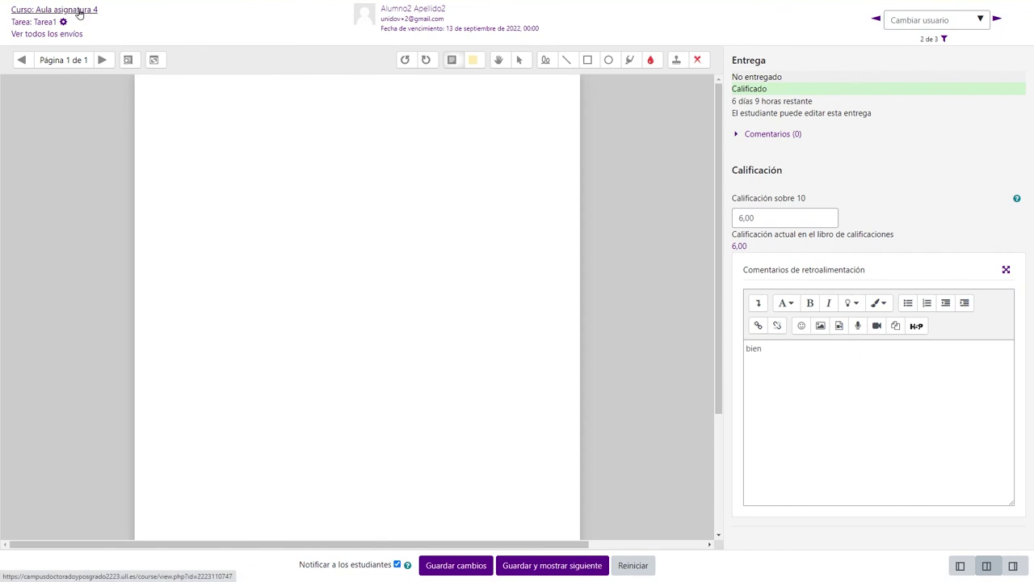
pyautogui.click(25, 37)
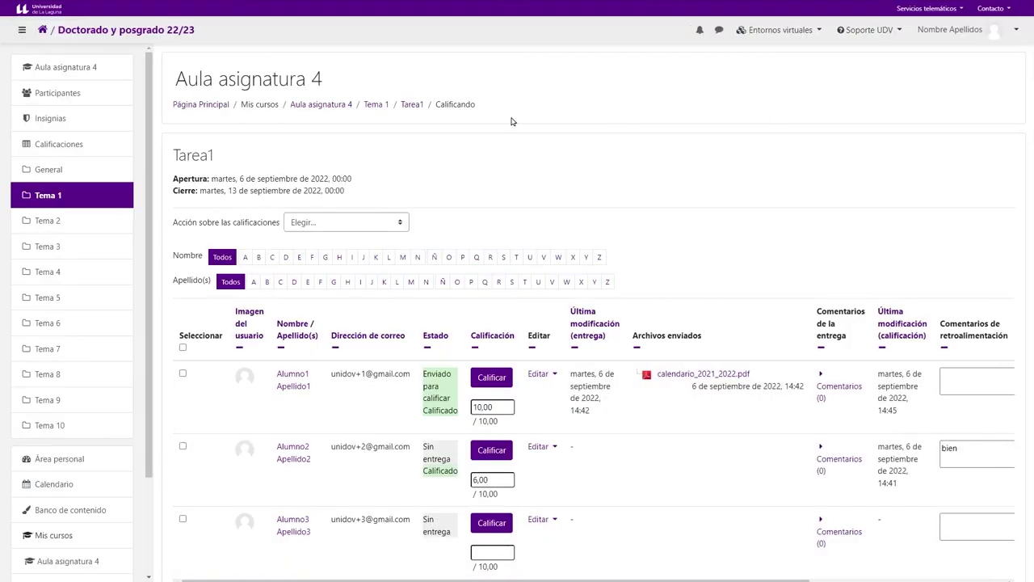
pyautogui.scroll(-2, 510, 121)
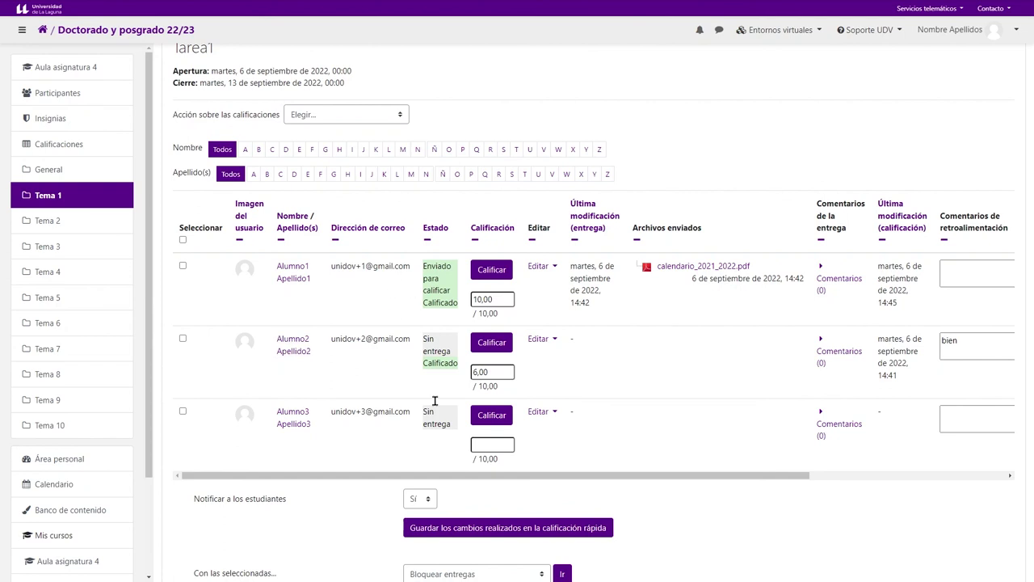
pyautogui.moveTo(761, 476); pyautogui.dragTo(655, 475)
pyautogui.scroll(3, 683, 421)
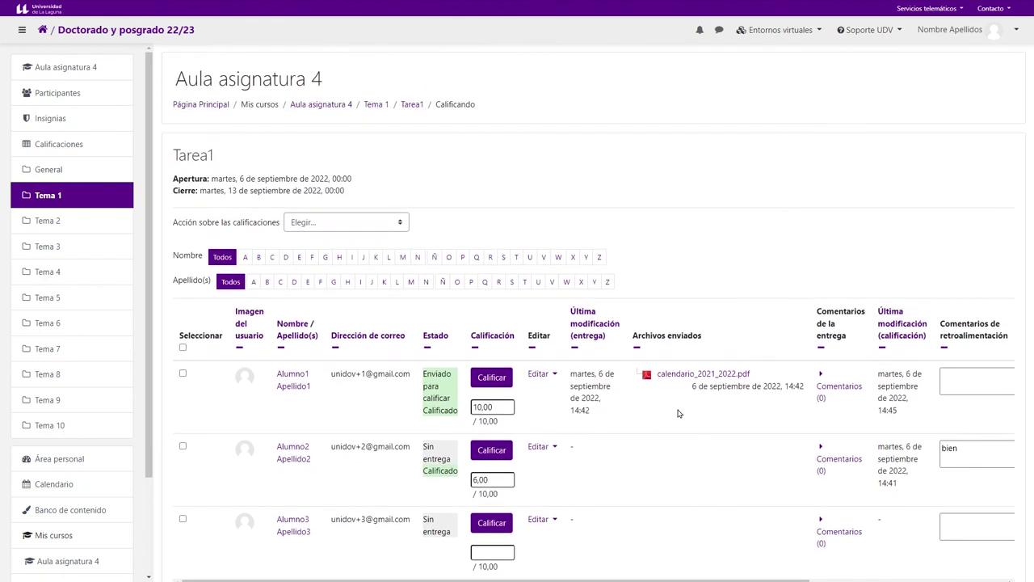
pyautogui.scroll(-1, 679, 414)
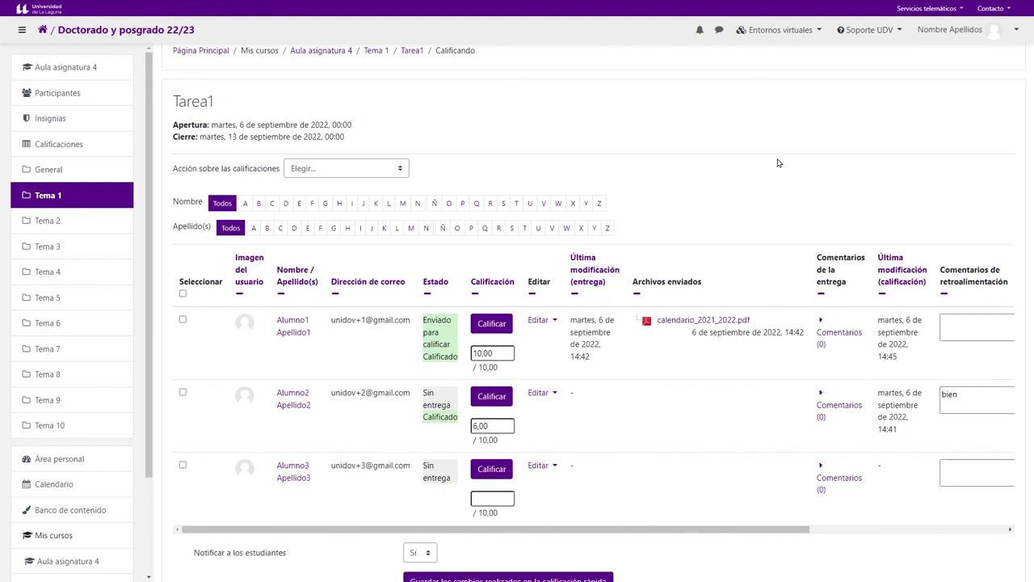
pyautogui.click(987, 37)
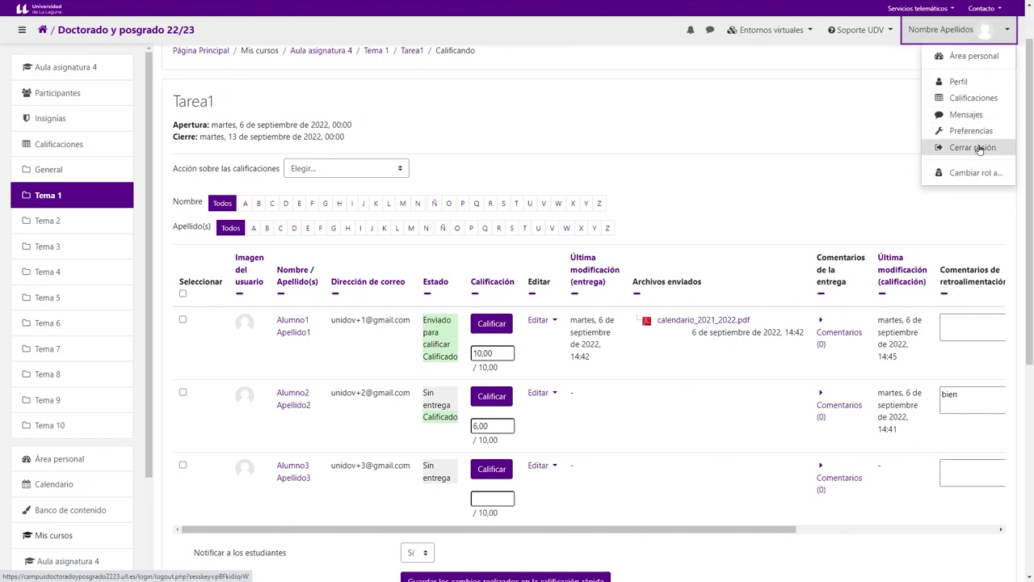
pyautogui.click(749, 161)
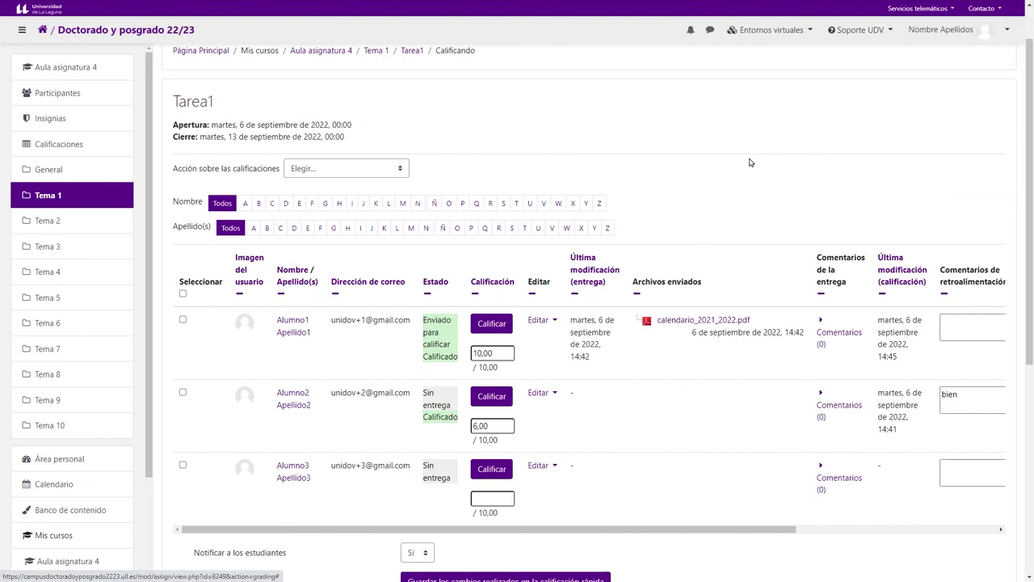